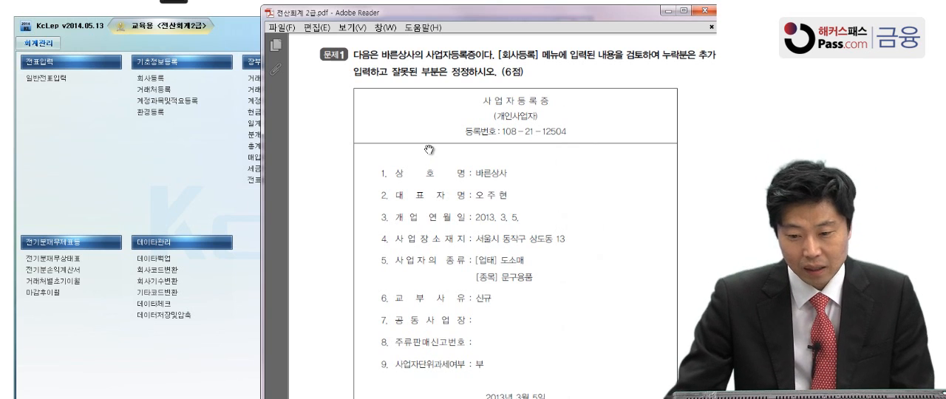
Open the company registration (회사등록) form for 바른상사 and arrange it beside the business registration certificate in the PDF
{"action": "scroll", "coordinate": [445, 216], "scroll_direction": "down", "scroll_amount": 2}
{"action": "left_click", "coordinate": [139, 80]}
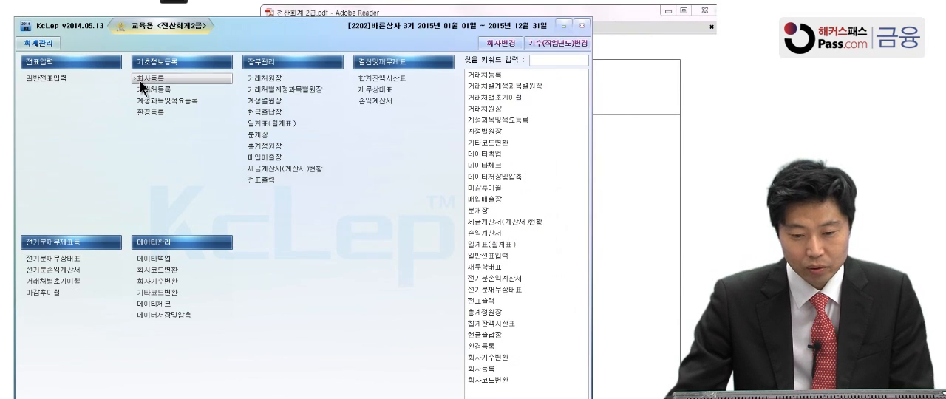
{"action": "left_click", "coordinate": [138, 79]}
{"action": "left_click_drag", "start_coordinate": [142, 16], "coordinate": [311, 16]}
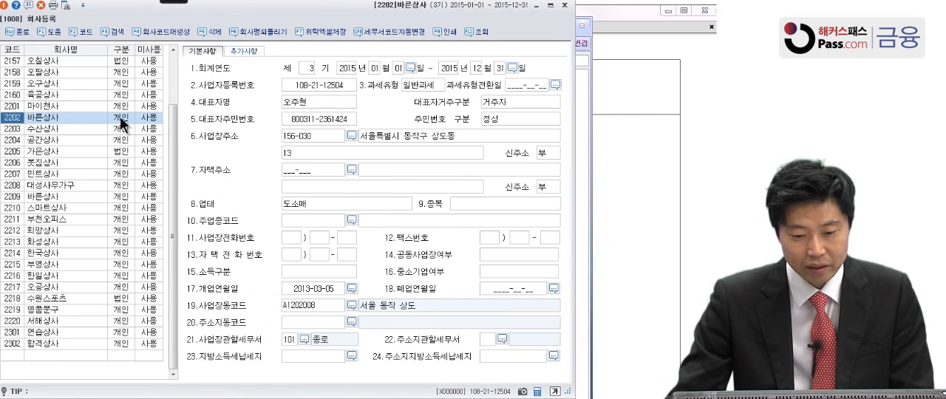
{"action": "left_click_drag", "start_coordinate": [262, 13], "coordinate": [131, 24]}
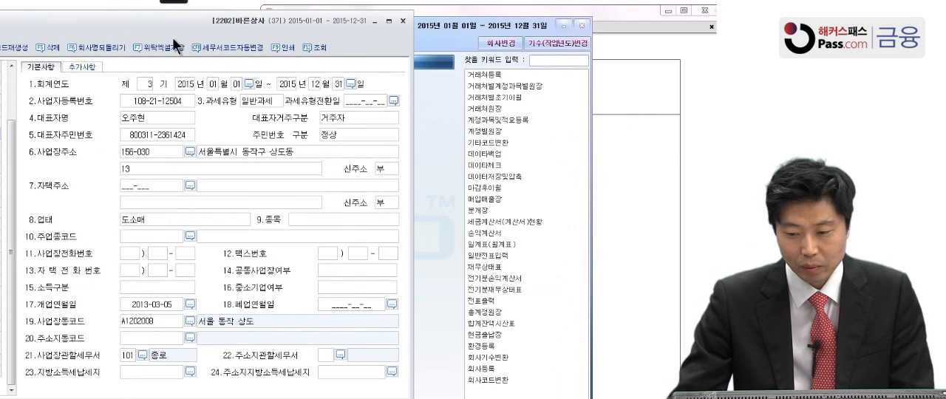
{"action": "left_click", "coordinate": [657, 164]}
With the annotation brush, tick off the business registration number, representative's name and opening date on the certificate and the form
{"action": "mouse_move", "coordinate": [174, 3]}
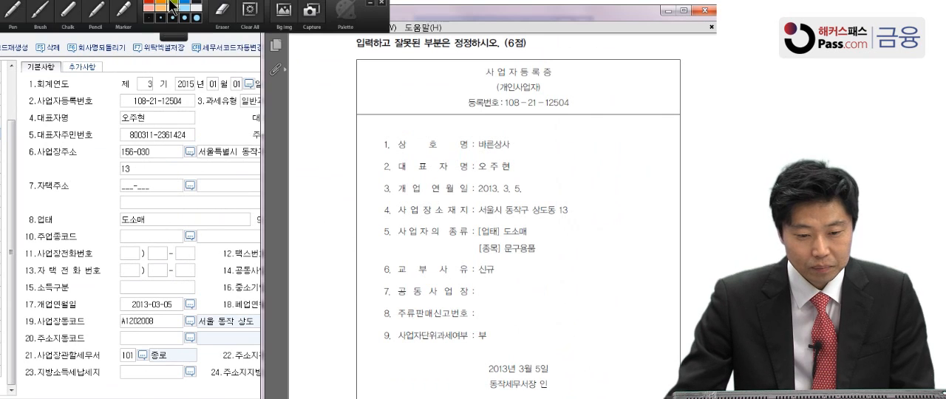
{"action": "left_click", "coordinate": [36, 12]}
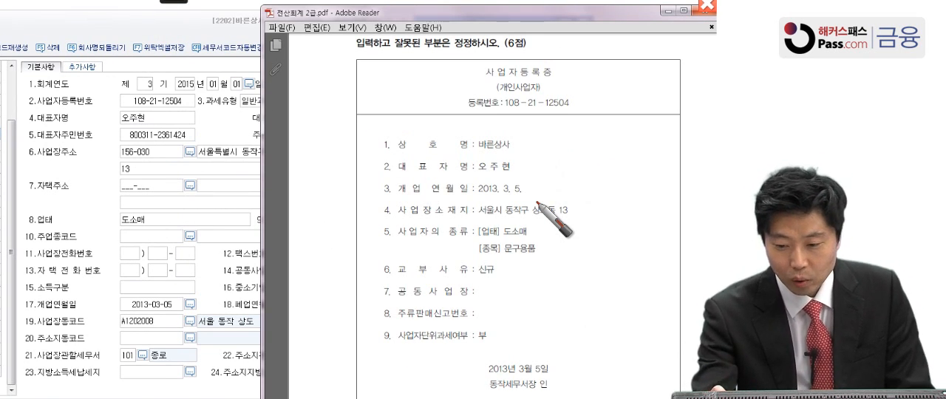
{"action": "left_click_drag", "start_coordinate": [577, 114], "coordinate": [597, 100]}
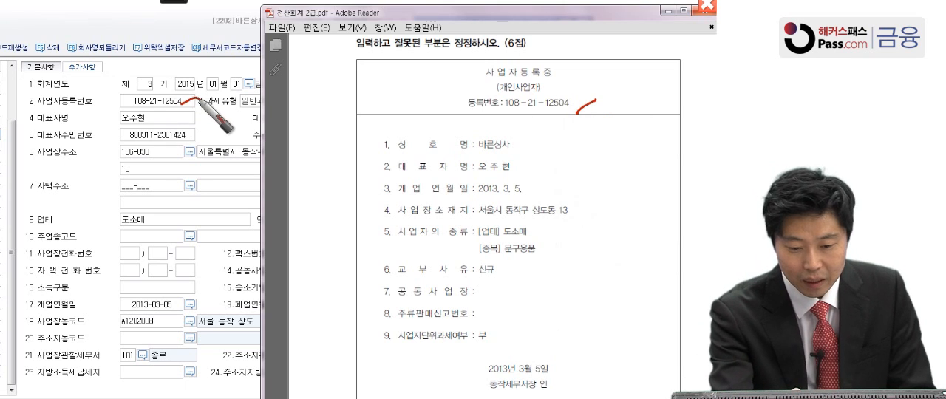
{"action": "left_click_drag", "start_coordinate": [148, 126], "coordinate": [170, 116]}
{"action": "left_click_drag", "start_coordinate": [514, 176], "coordinate": [536, 169]}
{"action": "left_click_drag", "start_coordinate": [528, 198], "coordinate": [549, 186]}
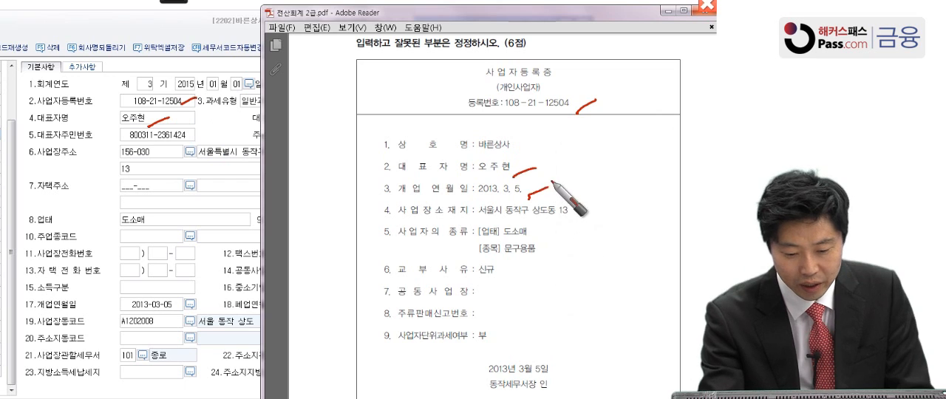
{"action": "left_click_drag", "start_coordinate": [198, 309], "coordinate": [210, 302]}
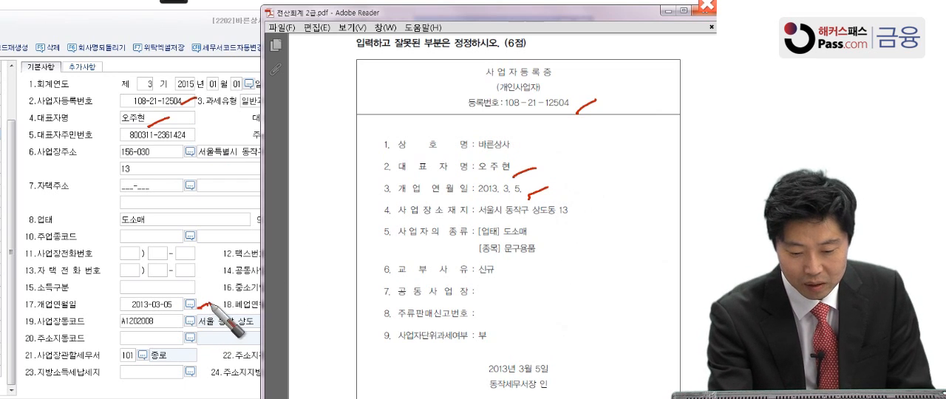
Tick the business address and 업태, underline the 종목 line, mark the tax office on certificate and form, and leave annotation mode
{"action": "left_click_drag", "start_coordinate": [573, 221], "coordinate": [601, 207]}
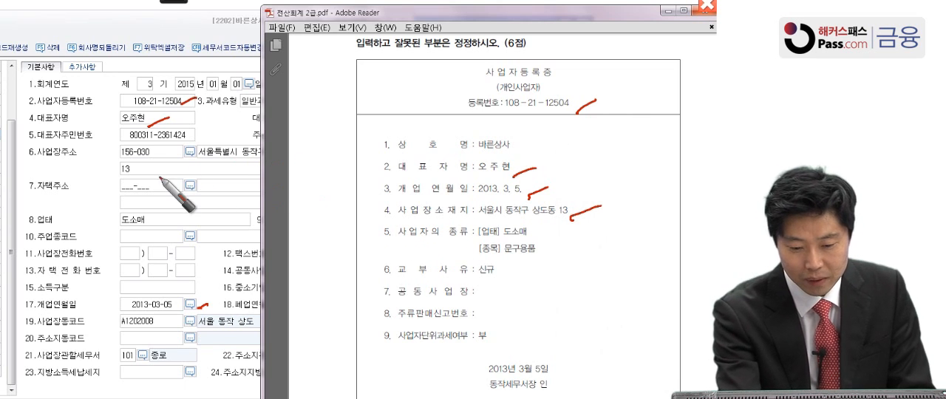
{"action": "left_click_drag", "start_coordinate": [537, 242], "coordinate": [562, 234]}
{"action": "left_click_drag", "start_coordinate": [158, 222], "coordinate": [173, 217]}
{"action": "left_click_drag", "start_coordinate": [543, 261], "coordinate": [551, 258]}
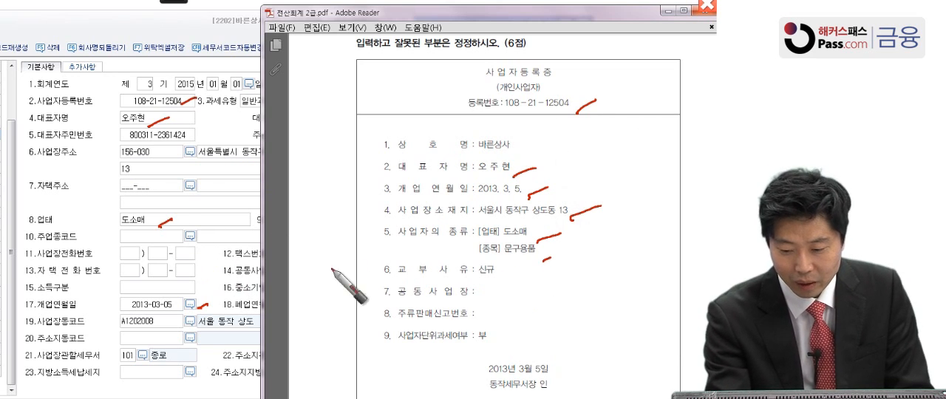
{"action": "left_click_drag", "start_coordinate": [459, 258], "coordinate": [562, 260]}
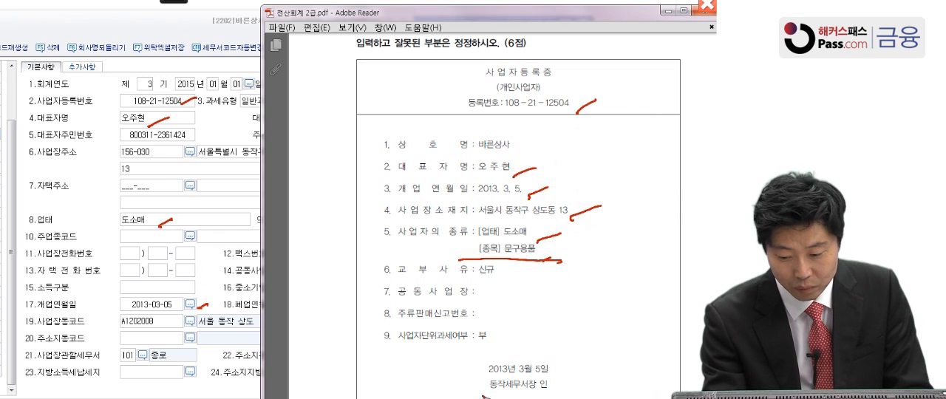
{"action": "left_click_drag", "start_coordinate": [162, 363], "coordinate": [183, 354]}
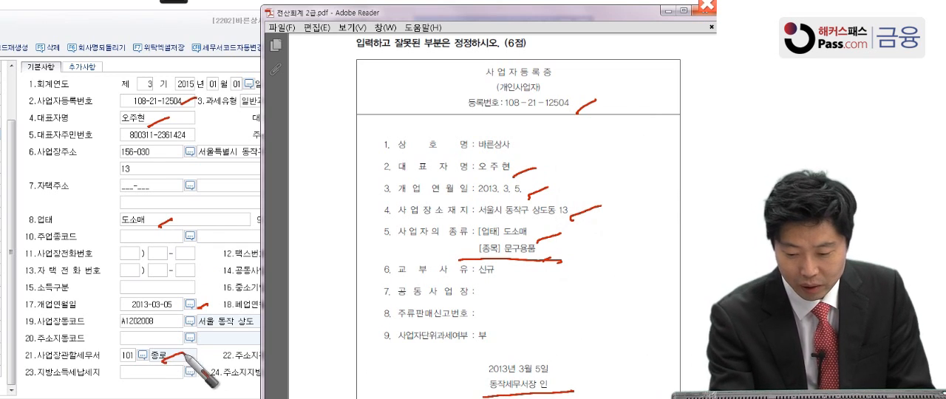
{"action": "mouse_move", "coordinate": [484, 394]}
{"action": "left_mouse_down"}
{"action": "mouse_move", "coordinate": [547, 377]}
{"action": "mouse_move", "coordinate": [566, 395]}
{"action": "left_mouse_up"}
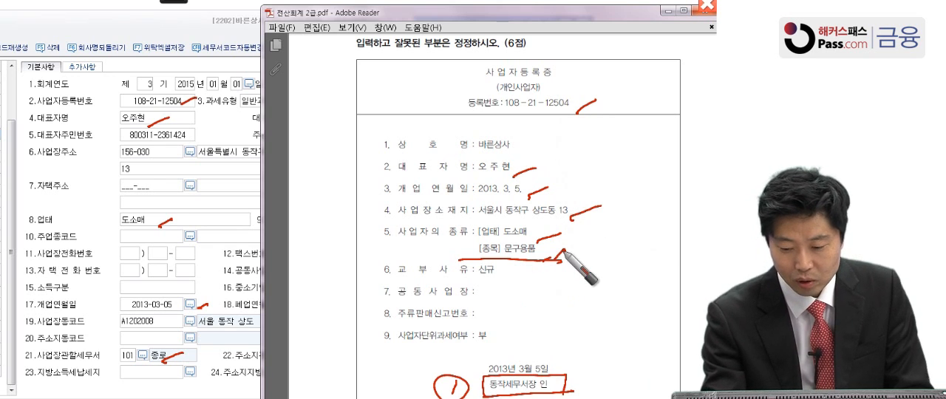
{"action": "left_click_drag", "start_coordinate": [564, 253], "coordinate": [566, 265]}
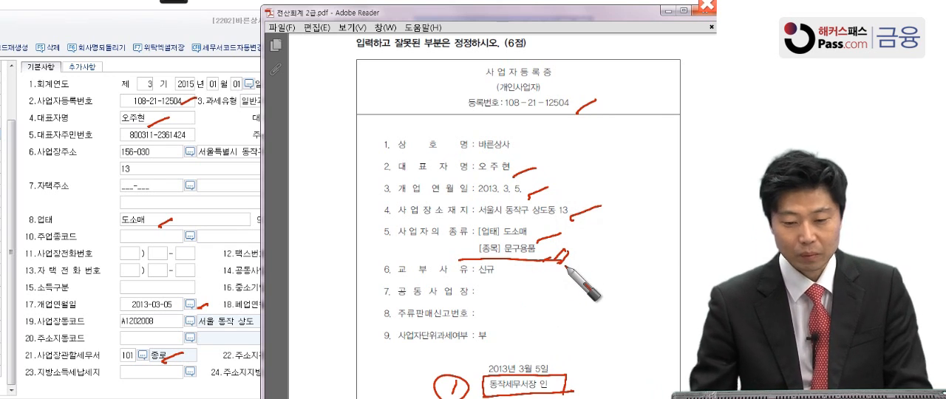
{"action": "key", "text": "Escape"}
Enter 문구용품 as the 종목 (business item) in the 바른상사 company registration
{"action": "left_click", "coordinate": [221, 185]}
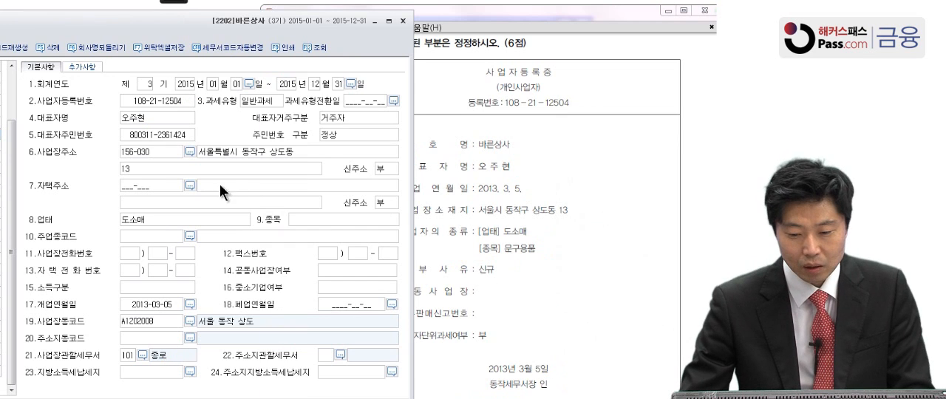
{"action": "left_click", "coordinate": [313, 221]}
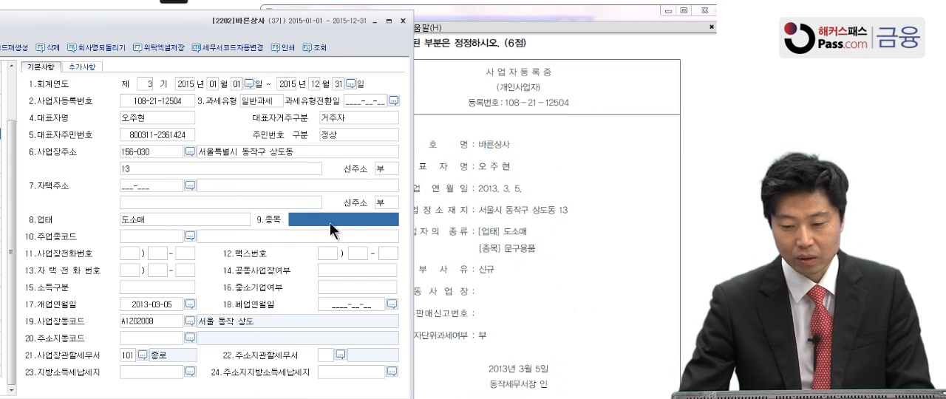
{"action": "left_click", "coordinate": [332, 217]}
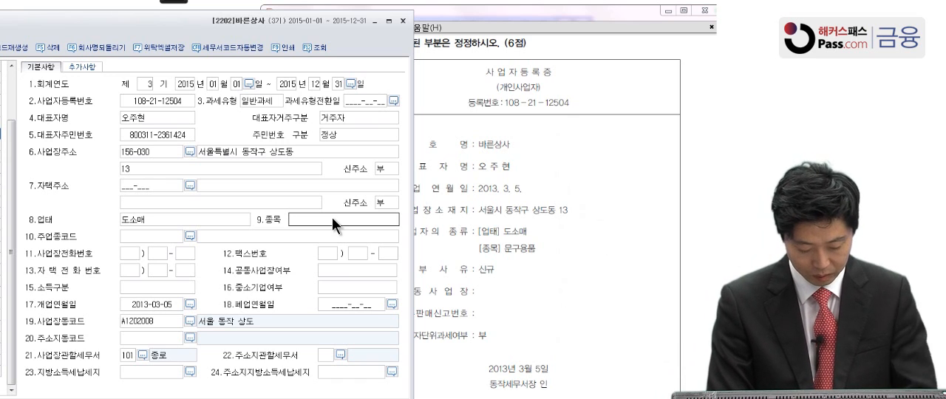
{"action": "type", "text": "무"}
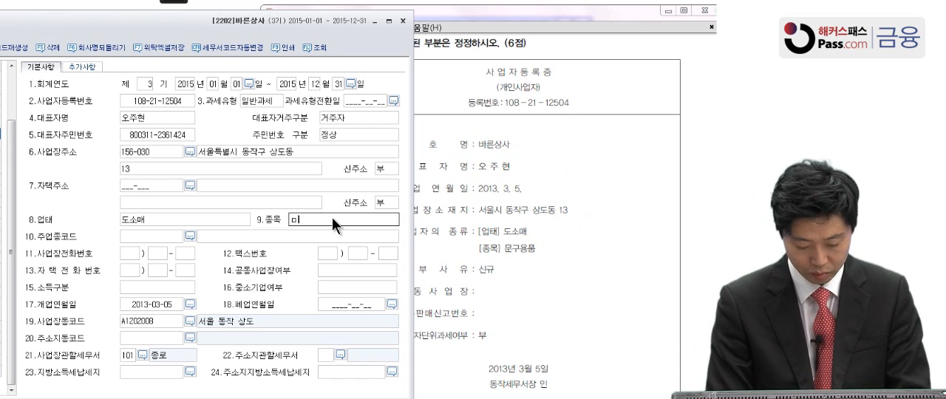
{"action": "type", "text": "ㄴ구요"}
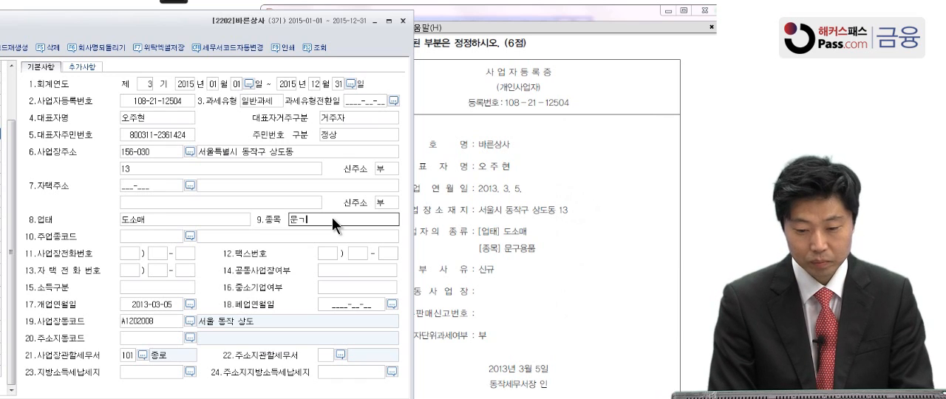
{"action": "type", "text": "품"}
{"action": "key", "text": "Return"}
{"action": "key", "text": "Return"}
{"action": "key", "text": "Return"}
{"action": "key", "text": "Return"}
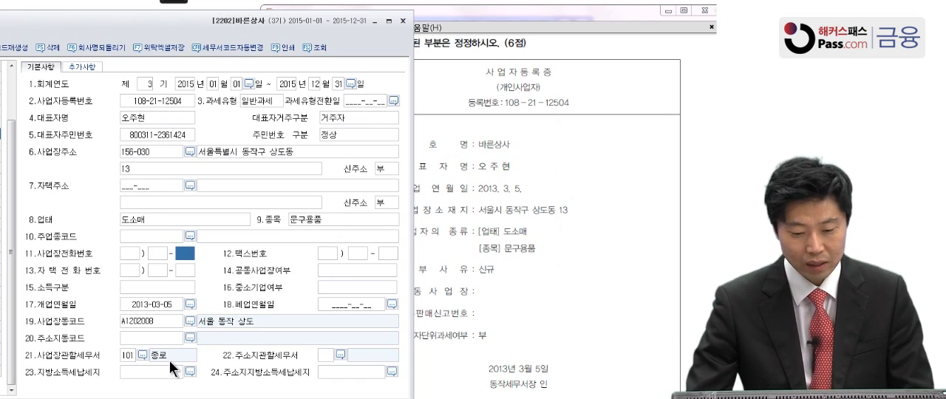
Set the business's competent tax office (사업장관할세무서) to 동작, code 108, and close the company registration
{"action": "left_click", "coordinate": [138, 353]}
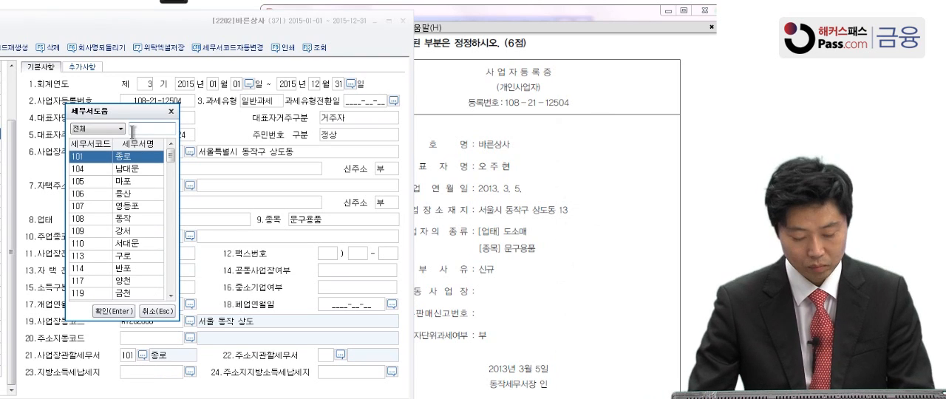
{"action": "type", "text": "동작"}
{"action": "key", "text": "Return"}
{"action": "key", "text": "Return"}
{"action": "key", "text": "Return"}
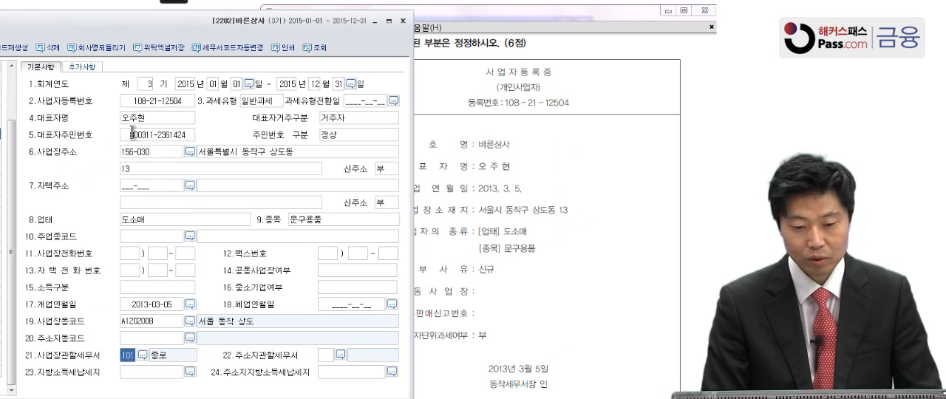
{"action": "left_click_drag", "start_coordinate": [126, 28], "coordinate": [301, 32]}
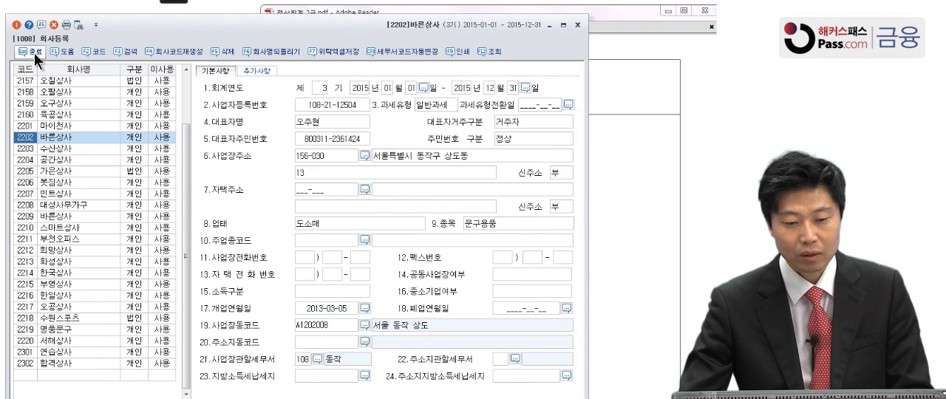
{"action": "left_click", "coordinate": [34, 52]}
Open the prior-period income statement (전기분손익계산서) and arrange it beside the problem 2 income statement in the PDF
{"action": "scroll", "coordinate": [502, 335], "scroll_direction": "down", "scroll_amount": 10}
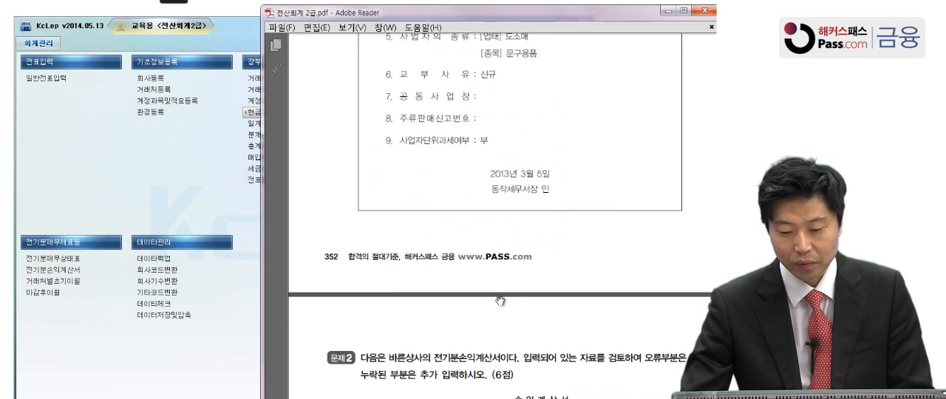
{"action": "left_click_drag", "start_coordinate": [512, 155], "coordinate": [493, 142]}
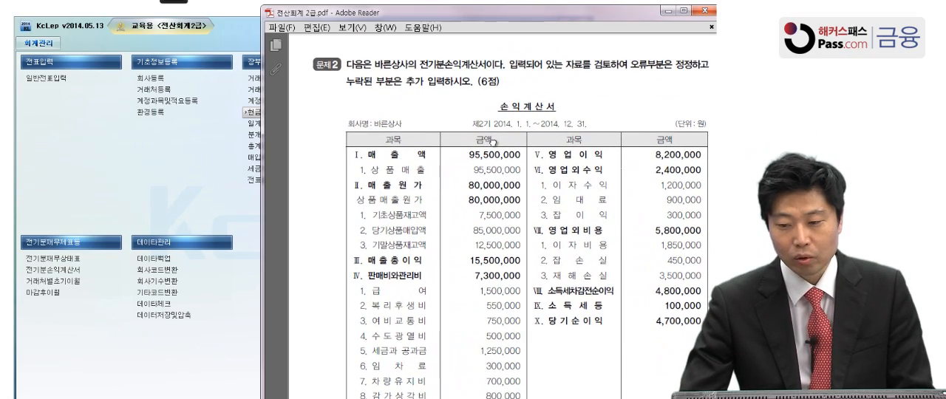
{"action": "left_click_drag", "start_coordinate": [495, 183], "coordinate": [497, 153]}
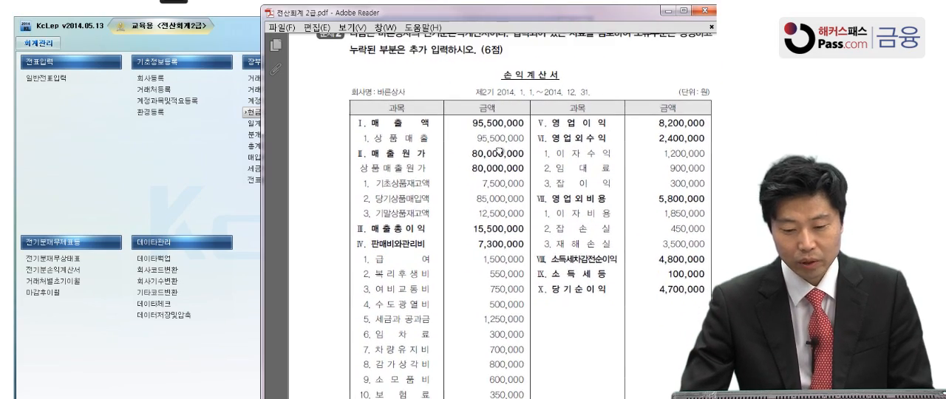
{"action": "left_click", "coordinate": [58, 272]}
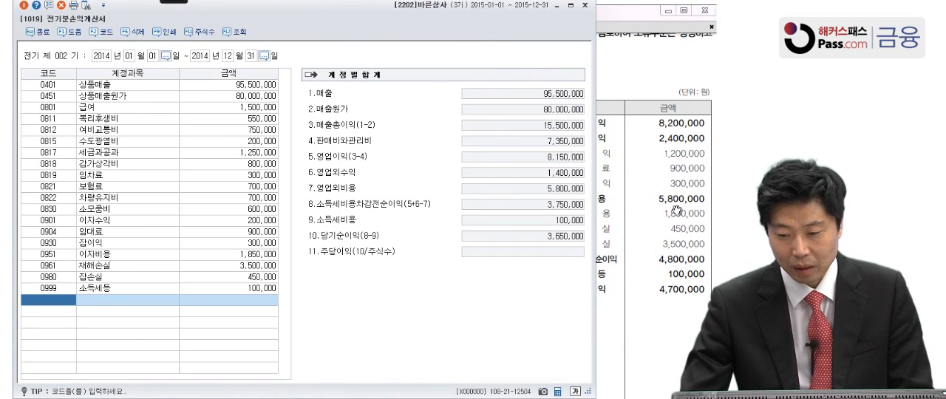
{"action": "left_click", "coordinate": [677, 213]}
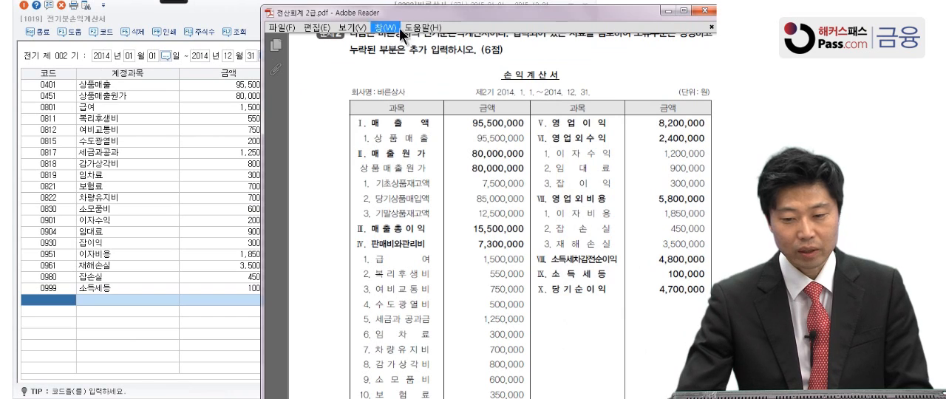
{"action": "left_click_drag", "start_coordinate": [450, 17], "coordinate": [470, 19]}
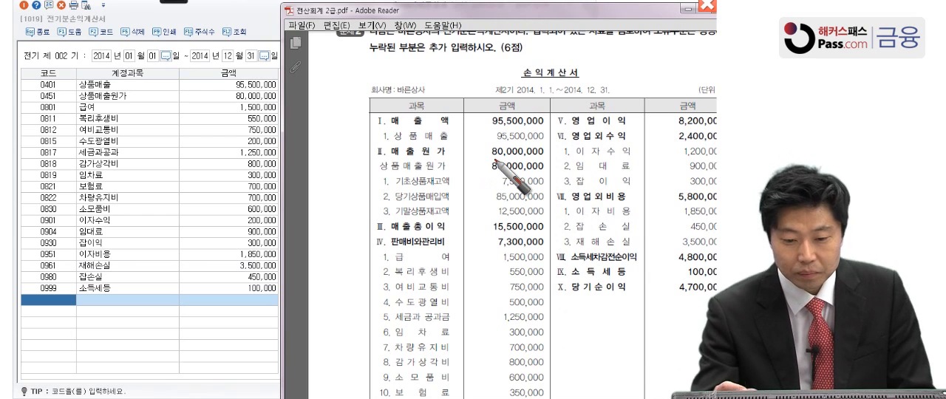
Tick off the sales, cost of sales, 급여, 복리후생비 and 여비교통비 amounts on both income statements
{"action": "left_click_drag", "start_coordinate": [542, 141], "coordinate": [555, 134]}
{"action": "mouse_move", "coordinate": [276, 91]}
{"action": "left_mouse_down"}
{"action": "mouse_move", "coordinate": [287, 86]}
{"action": "mouse_move", "coordinate": [294, 97]}
{"action": "left_mouse_up"}
{"action": "left_click_drag", "start_coordinate": [542, 173], "coordinate": [554, 168]}
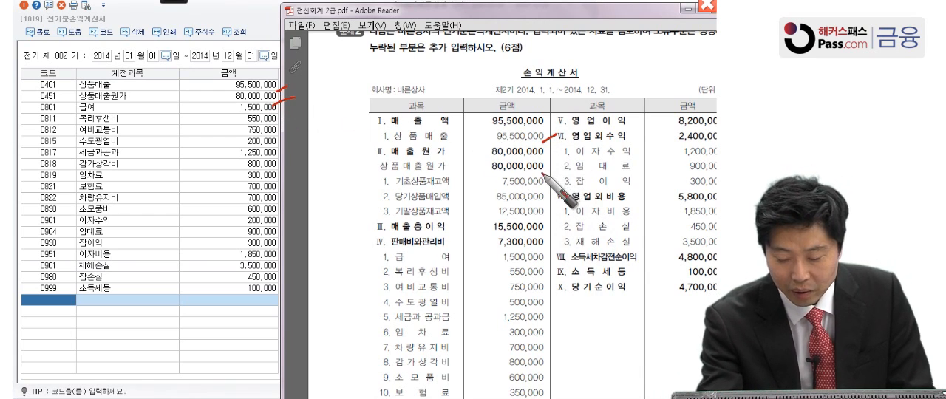
{"action": "left_click_drag", "start_coordinate": [543, 264], "coordinate": [556, 256]}
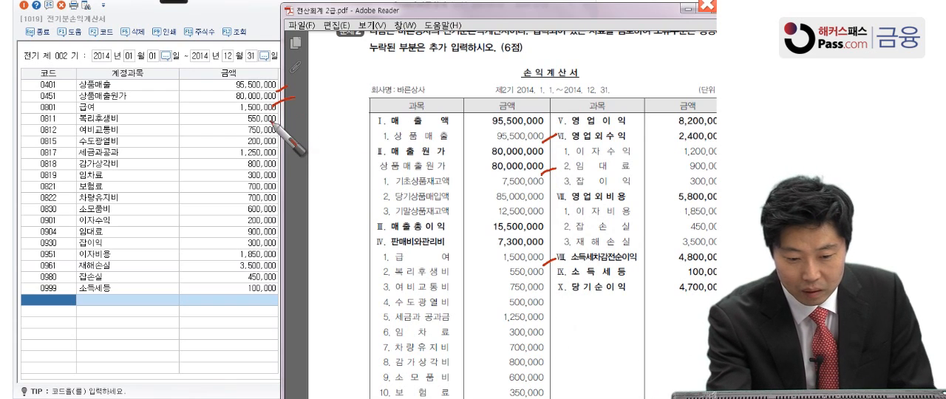
{"action": "left_click_drag", "start_coordinate": [272, 112], "coordinate": [286, 108]}
{"action": "mouse_move", "coordinate": [541, 286]}
{"action": "left_mouse_down"}
{"action": "mouse_move", "coordinate": [554, 278]}
{"action": "mouse_move", "coordinate": [554, 292]}
{"action": "left_mouse_up"}
{"action": "left_click_drag", "start_coordinate": [272, 120], "coordinate": [286, 114]}
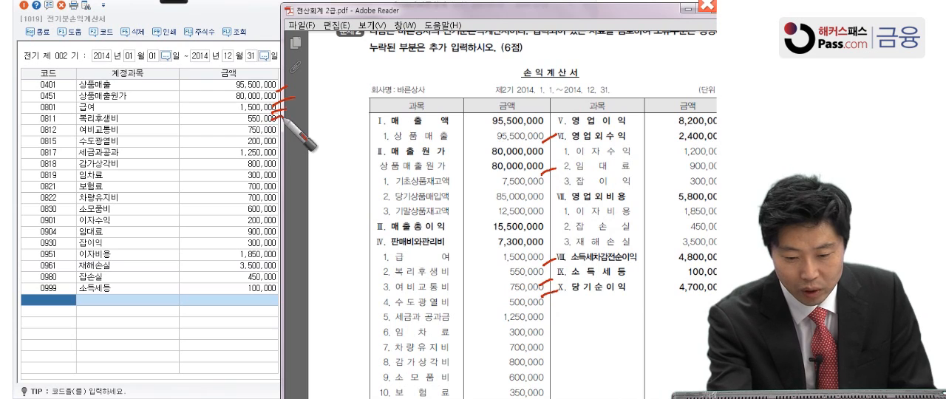
Tick the matching expense amounts from 세금과공과 onward, and circle 수도광열비 and 보험료 in the PDF, numbering them 1 and 2
{"action": "mouse_move", "coordinate": [271, 139]}
{"action": "left_mouse_down"}
{"action": "mouse_move", "coordinate": [285, 132]}
{"action": "mouse_move", "coordinate": [294, 142]}
{"action": "left_mouse_up"}
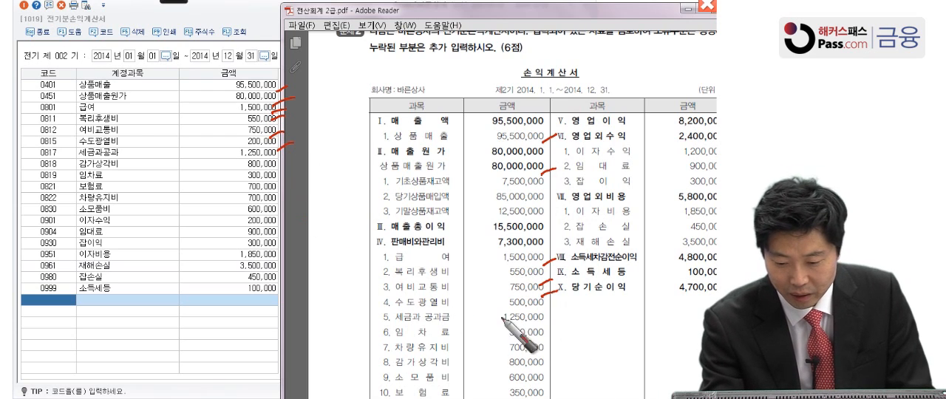
{"action": "mouse_move", "coordinate": [560, 311]}
{"action": "left_mouse_down"}
{"action": "mouse_move", "coordinate": [446, 316]}
{"action": "mouse_move", "coordinate": [353, 296]}
{"action": "mouse_move", "coordinate": [531, 299]}
{"action": "mouse_move", "coordinate": [560, 317]}
{"action": "left_mouse_up"}
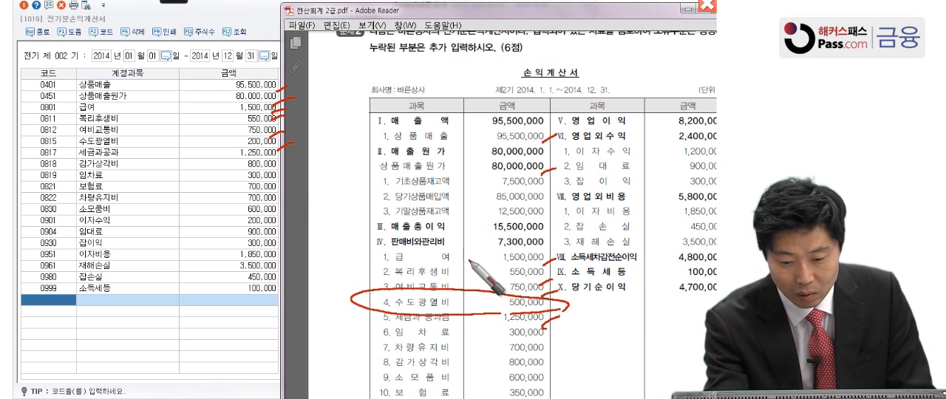
{"action": "mouse_move", "coordinate": [278, 167]}
{"action": "left_mouse_down"}
{"action": "mouse_move", "coordinate": [288, 162]}
{"action": "mouse_move", "coordinate": [287, 171]}
{"action": "left_mouse_up"}
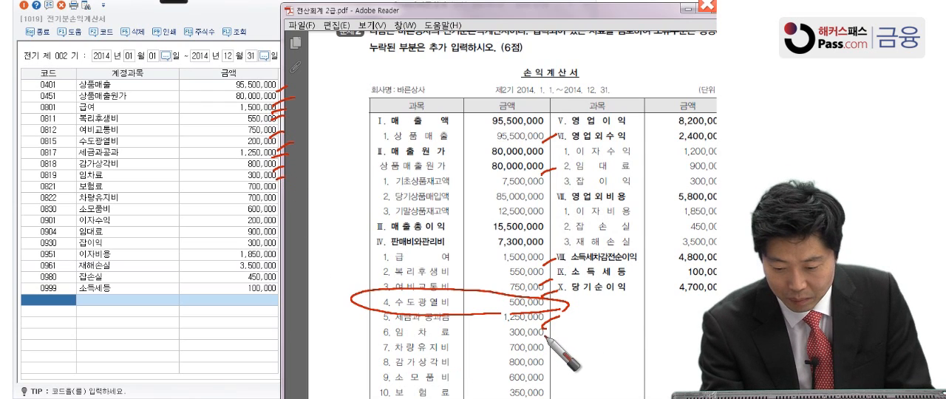
{"action": "left_click_drag", "start_coordinate": [543, 367], "coordinate": [554, 362]}
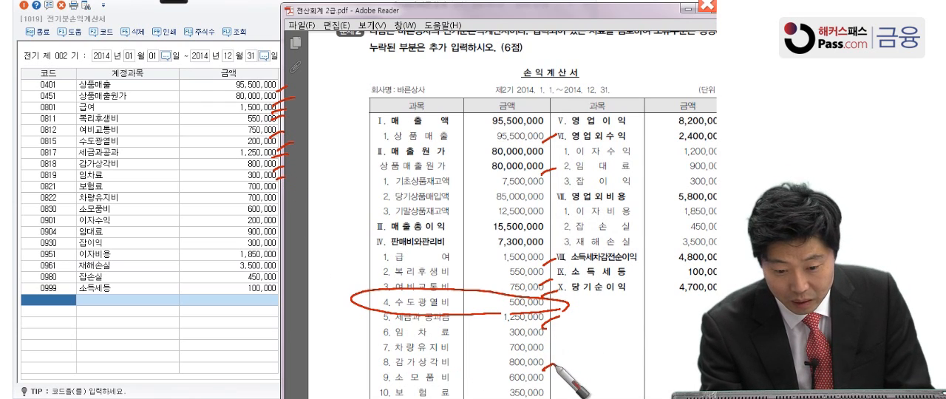
{"action": "mouse_move", "coordinate": [543, 334]}
{"action": "left_mouse_down"}
{"action": "mouse_move", "coordinate": [555, 329]}
{"action": "mouse_move", "coordinate": [554, 344]}
{"action": "left_mouse_up"}
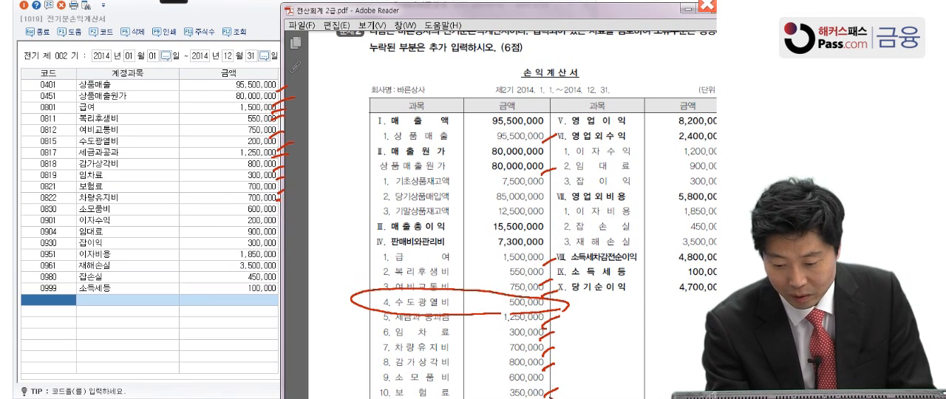
{"action": "left_click_drag", "start_coordinate": [355, 396], "coordinate": [503, 391]}
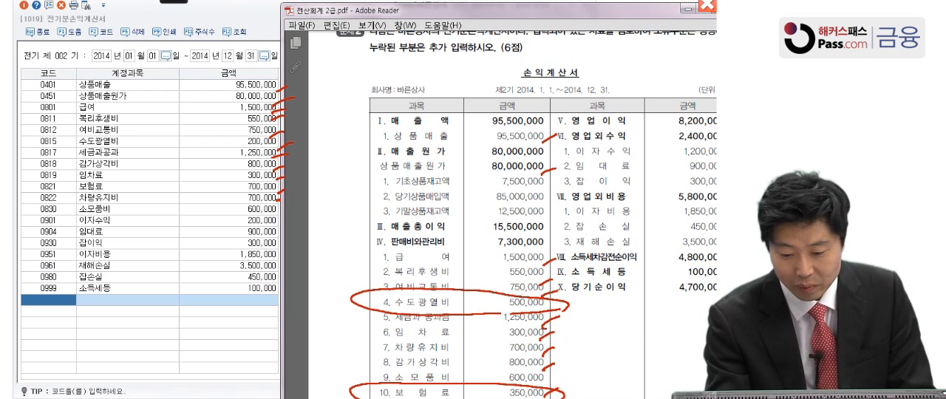
{"action": "left_click_drag", "start_coordinate": [331, 283], "coordinate": [325, 315]}
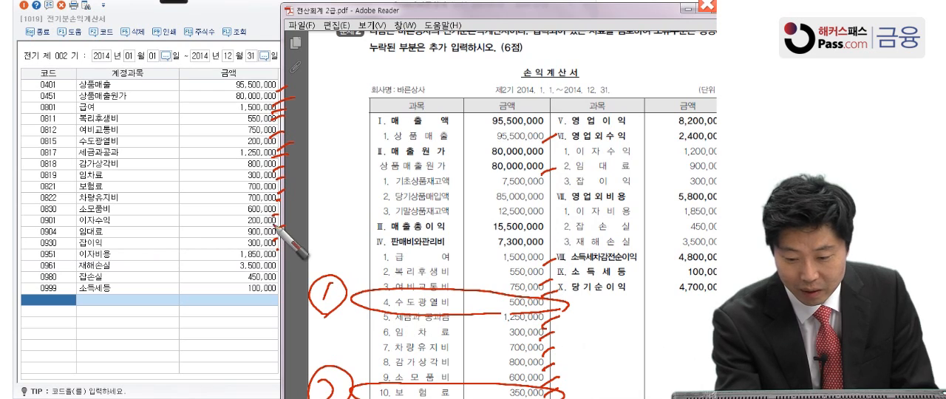
Circle 이자수익 in the PDF as item 3, mark the remaining non-operating and tax amounts, and leave annotation mode
{"action": "mouse_move", "coordinate": [708, 154]}
{"action": "left_mouse_down"}
{"action": "mouse_move", "coordinate": [650, 161]}
{"action": "mouse_move", "coordinate": [555, 151]}
{"action": "mouse_move", "coordinate": [706, 146]}
{"action": "mouse_move", "coordinate": [714, 156]}
{"action": "left_mouse_up"}
{"action": "mouse_move", "coordinate": [533, 147]}
{"action": "left_mouse_down"}
{"action": "mouse_move", "coordinate": [530, 158]}
{"action": "mouse_move", "coordinate": [547, 147]}
{"action": "left_mouse_up"}
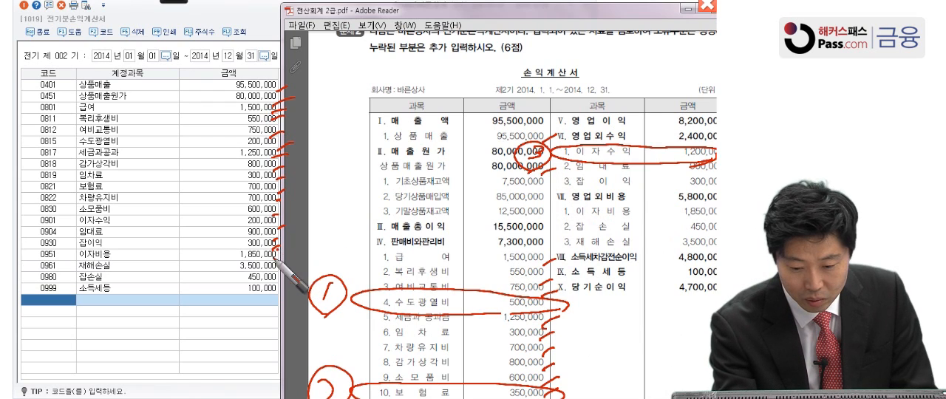
{"action": "left_click", "coordinate": [688, 220]}
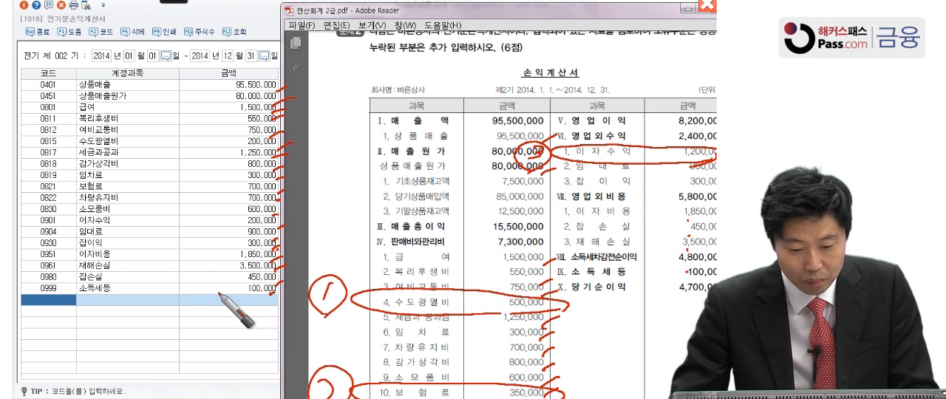
{"action": "key", "text": "Escape"}
Set the 수도광열비 (0815) amount in the prior-period income statement to 500,000
{"action": "left_click", "coordinate": [120, 192]}
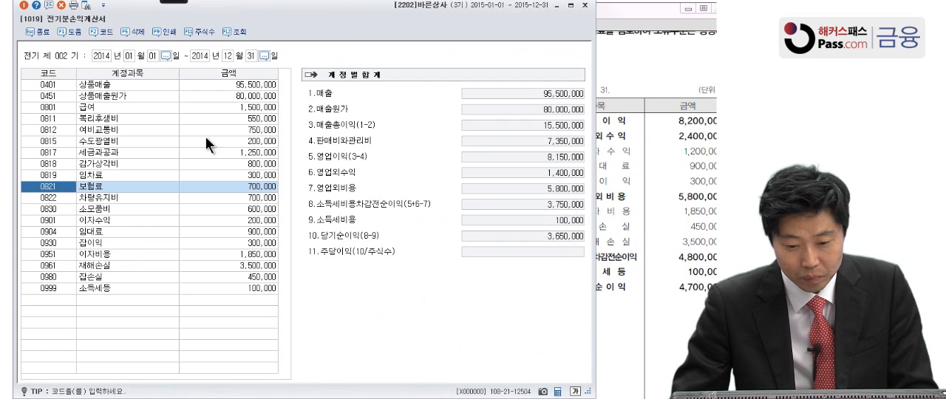
{"action": "left_click", "coordinate": [237, 141]}
{"action": "left_click", "coordinate": [667, 226]}
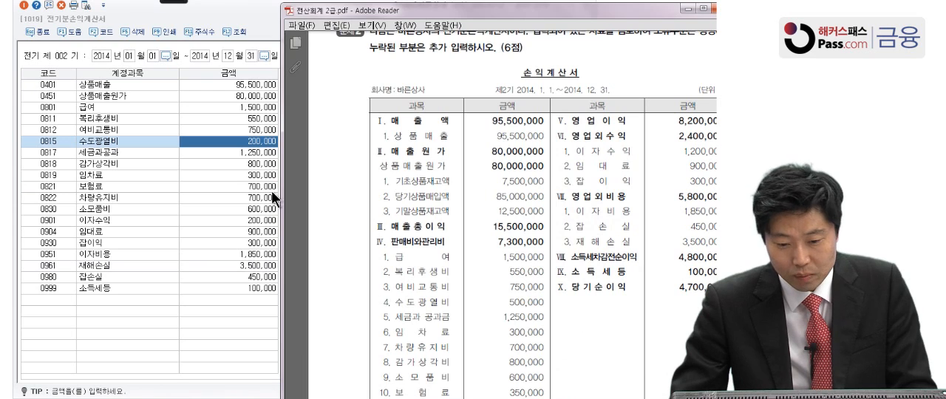
{"action": "left_click", "coordinate": [238, 142]}
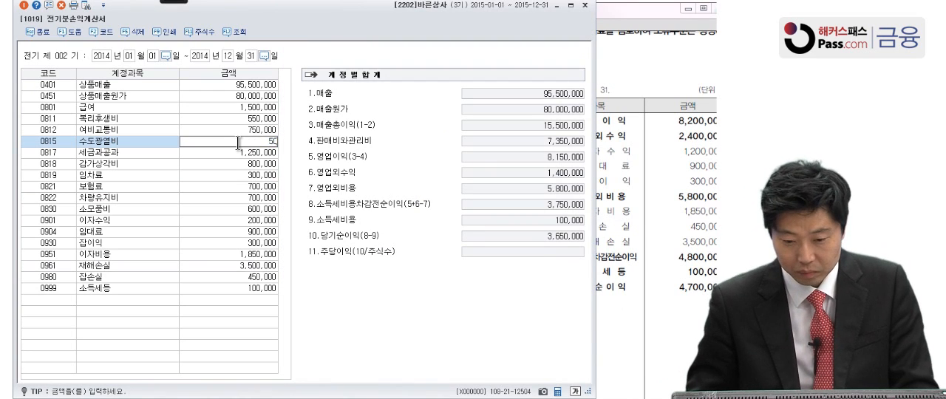
{"action": "type", "text": "5000000"}
{"action": "key", "text": "Return"}
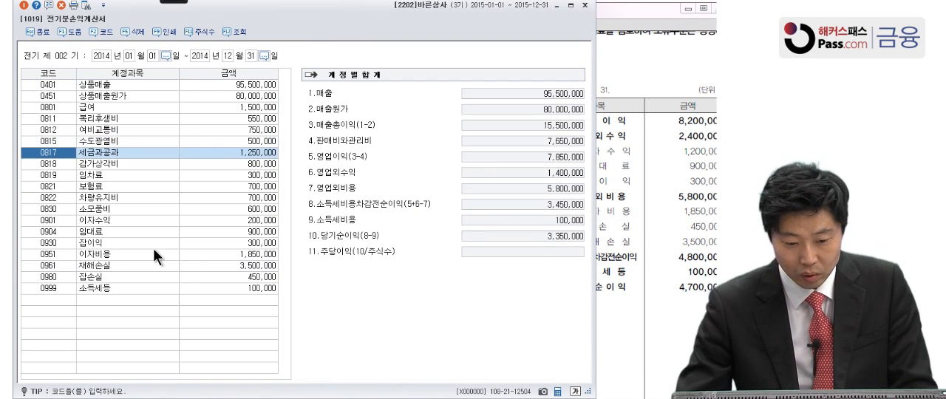
Set the 보험료 (0821) amount in the prior-period income statement to 350,000
{"action": "left_click", "coordinate": [111, 220]}
{"action": "left_click", "coordinate": [620, 250]}
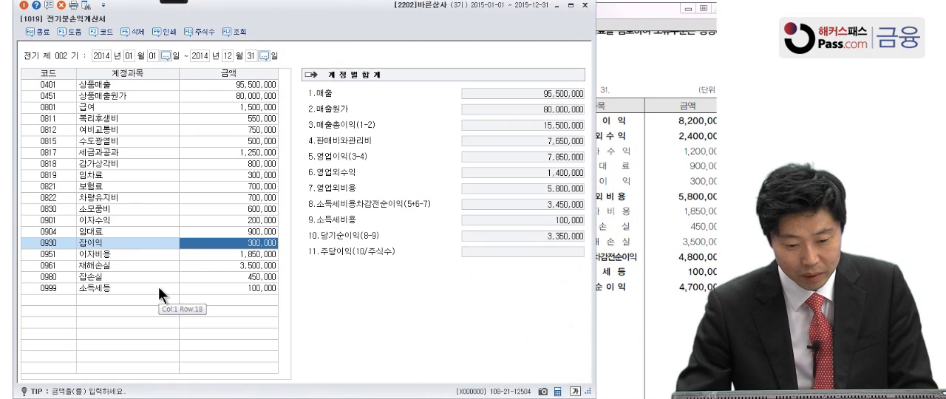
{"action": "left_click", "coordinate": [222, 185]}
{"action": "type", "text": "350000"}
{"action": "key", "text": "Return"}
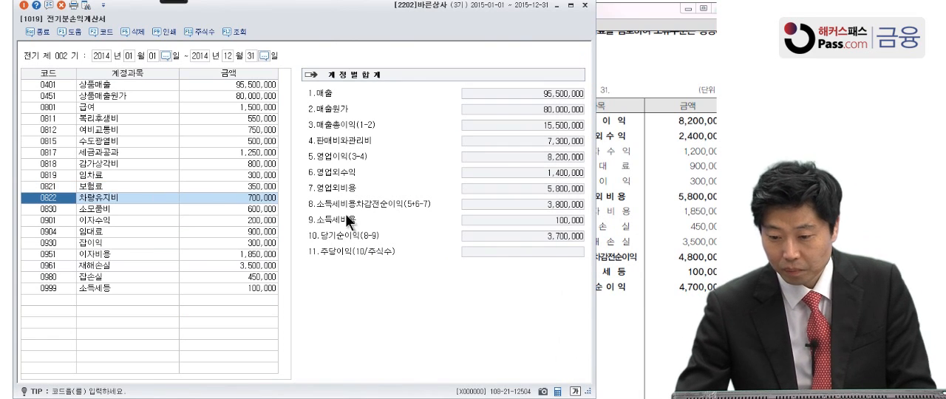
Set the 이자수익 (0901) amount in the prior-period income statement to 1,200,000
{"action": "key", "text": "alt+Tab"}
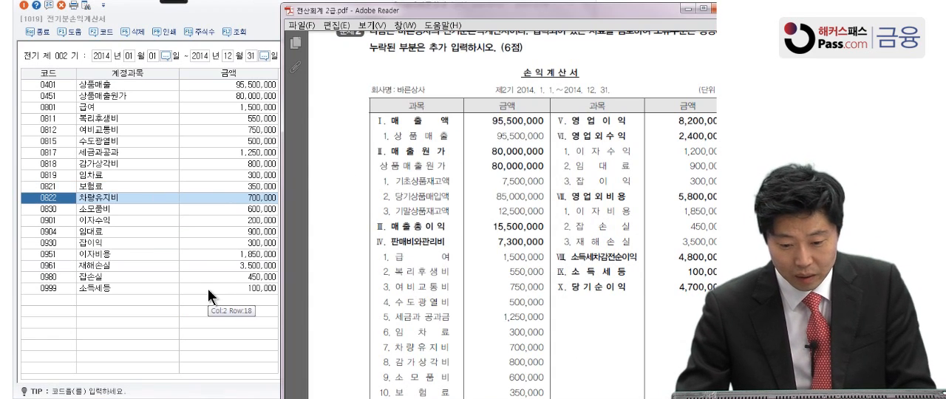
{"action": "left_click", "coordinate": [233, 222]}
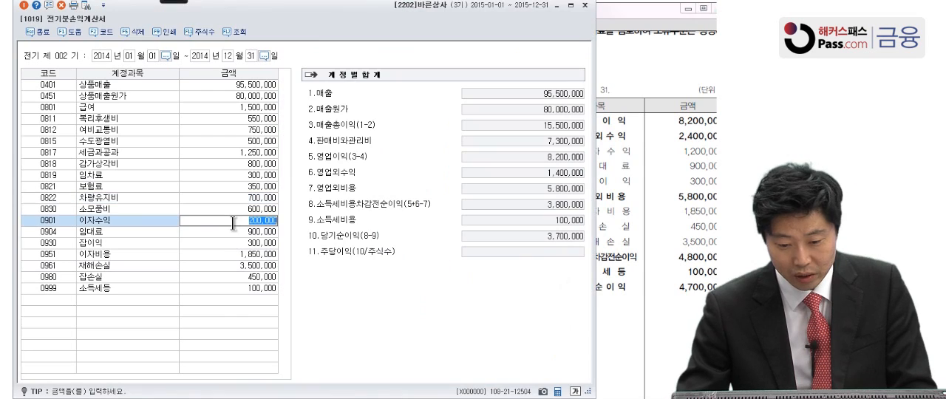
{"action": "type", "text": "1,200,0"}
{"action": "type", "text": "00"}
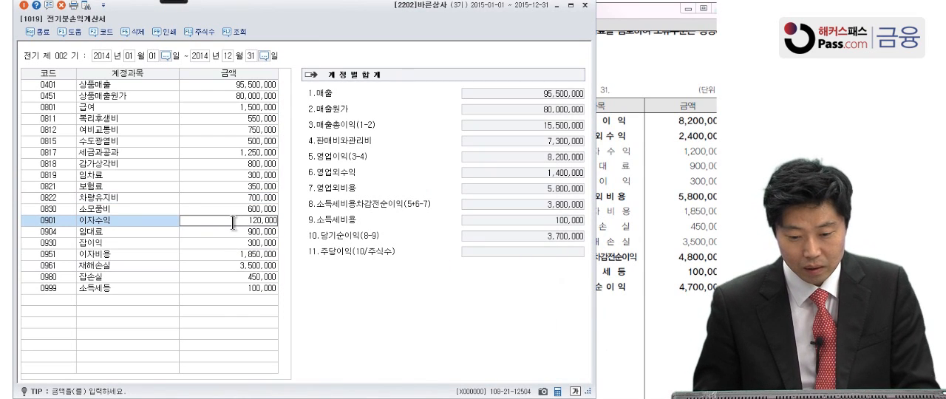
{"action": "key", "text": "Return"}
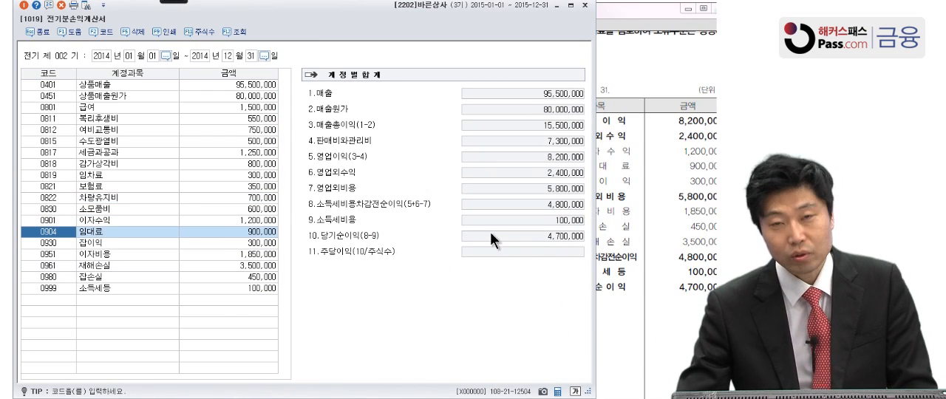
Close the prior-period income statement and bring up problem 3 in the PDF
{"action": "left_click", "coordinate": [647, 277]}
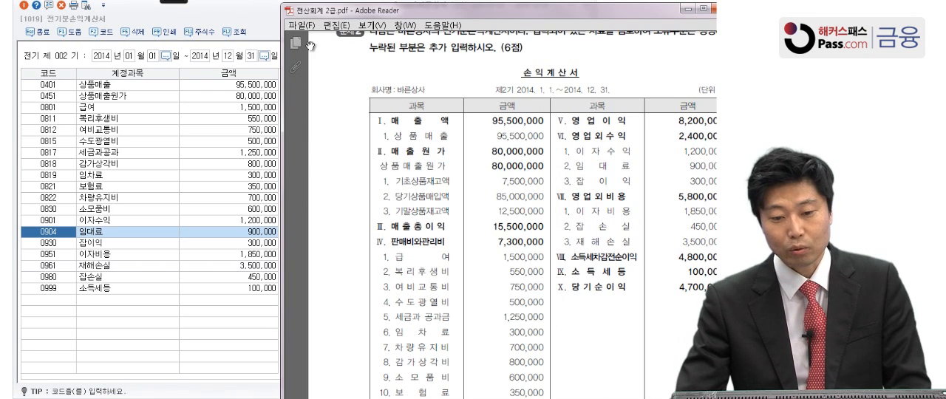
{"action": "mouse_move", "coordinate": [237, 6]}
{"action": "left_mouse_down"}
{"action": "mouse_move", "coordinate": [433, 38]}
{"action": "mouse_move", "coordinate": [262, 24]}
{"action": "mouse_move", "coordinate": [301, 19]}
{"action": "mouse_move", "coordinate": [250, 15]}
{"action": "left_mouse_up"}
{"action": "left_click", "coordinate": [56, 39]}
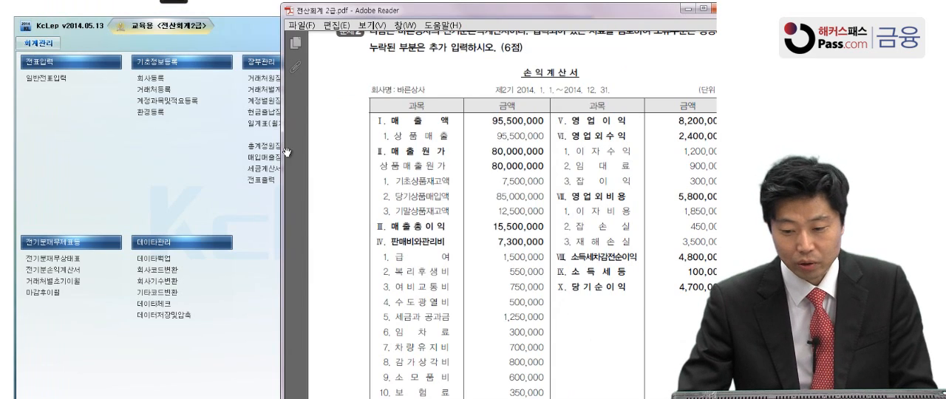
{"action": "scroll", "coordinate": [536, 296], "scroll_direction": "down", "scroll_amount": 5}
{"action": "scroll", "coordinate": [535, 306], "scroll_direction": "down", "scroll_amount": 5}
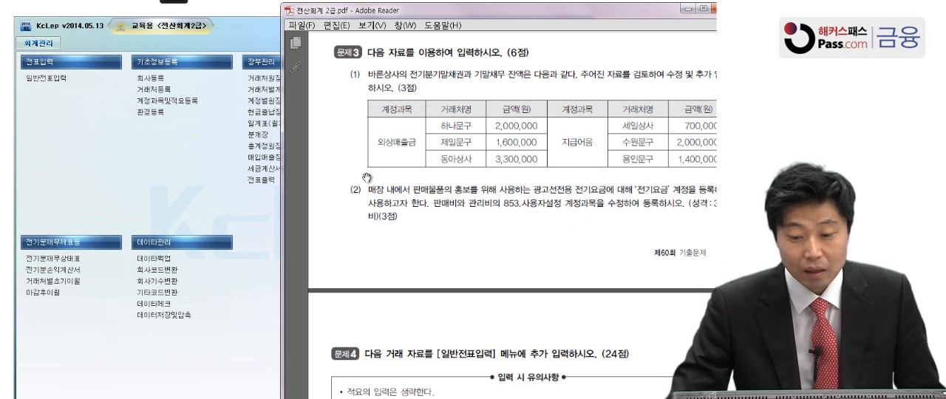
Open the opening balances by customer (거래처별초기이월) and place the 외상매출금 customer list beside the problem 3 table
{"action": "left_click", "coordinate": [70, 281]}
{"action": "left_click", "coordinate": [70, 282]}
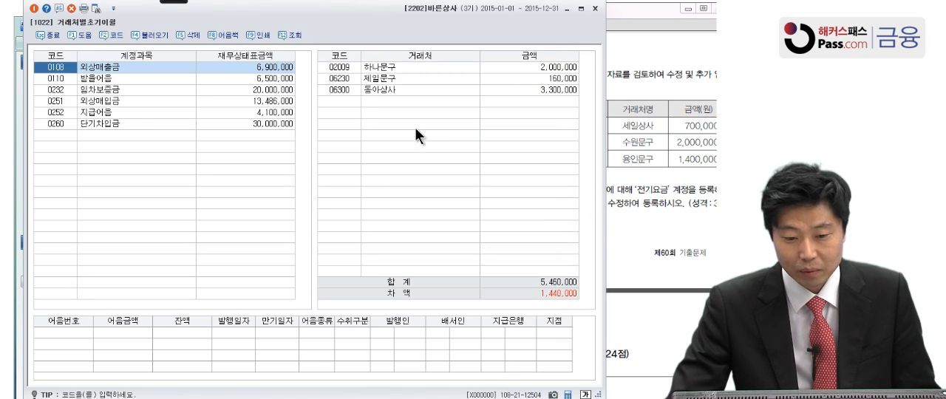
{"action": "left_click", "coordinate": [643, 109]}
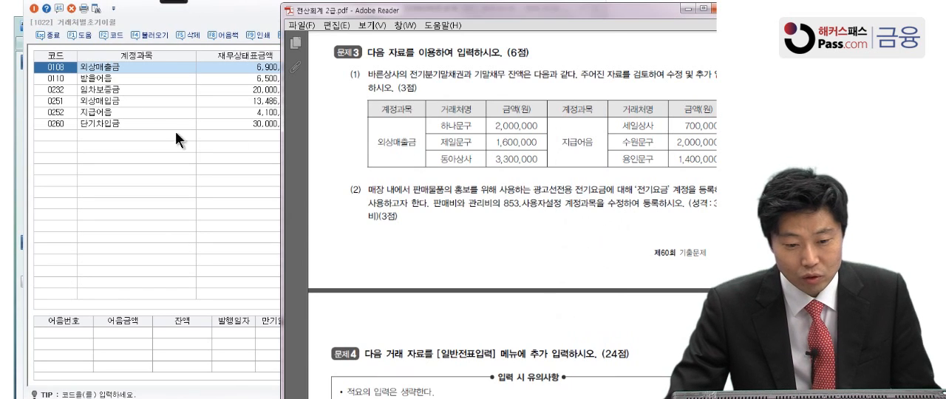
{"action": "left_click", "coordinate": [241, 64]}
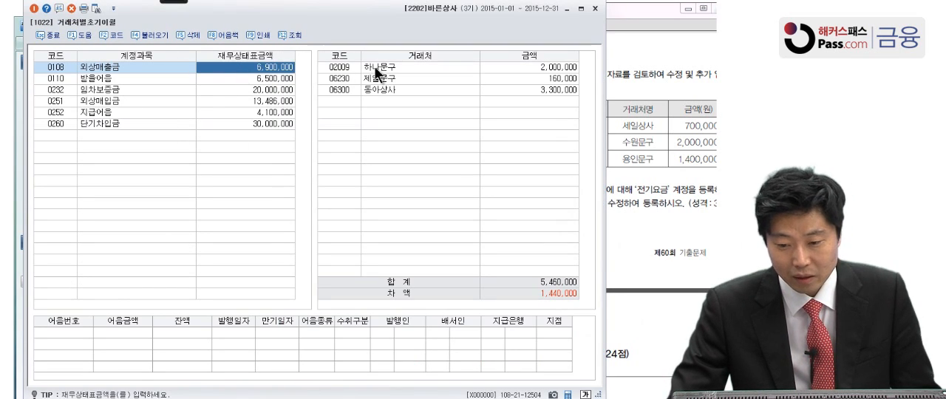
{"action": "left_click_drag", "start_coordinate": [324, 13], "coordinate": [113, 18]}
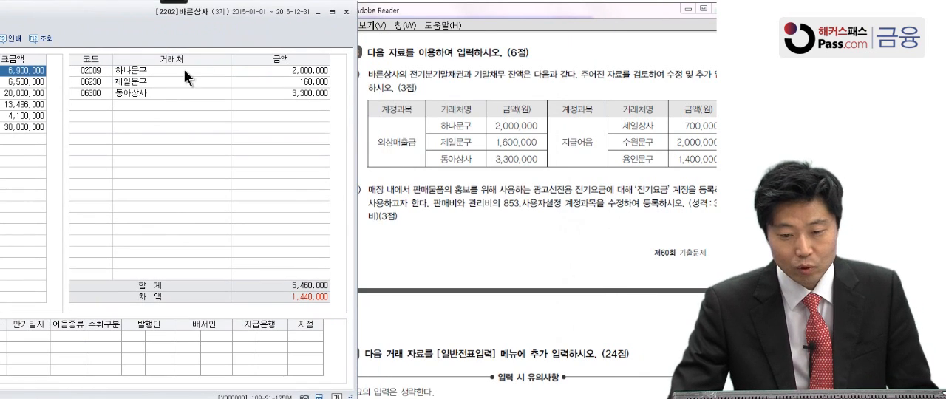
Set 제일문구's opening balance under 외상매출금 to 1,600,000
{"action": "left_click", "coordinate": [280, 71]}
{"action": "left_click", "coordinate": [284, 81]}
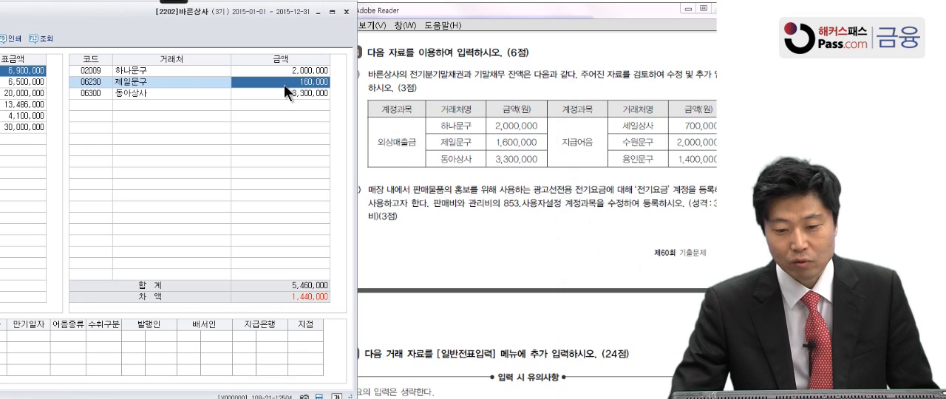
{"action": "left_click", "coordinate": [285, 84]}
{"action": "type", "text": "1600000"}
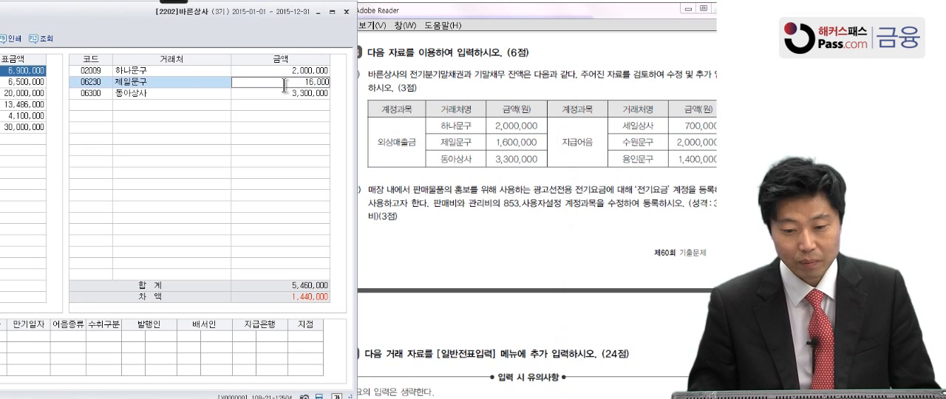
{"action": "key", "text": "Return"}
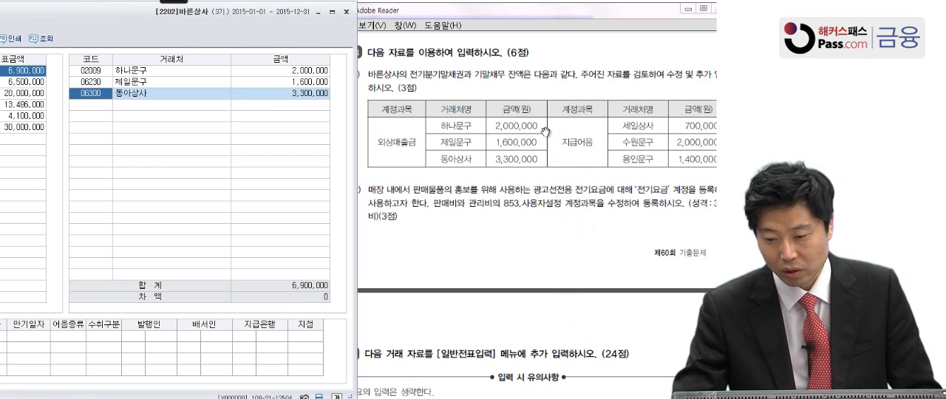
Show the customer balances of the 지급어음 account and place them beside the problem 3 table
{"action": "left_click", "coordinate": [582, 161]}
{"action": "left_click_drag", "start_coordinate": [241, 34], "coordinate": [519, 50]}
{"action": "left_click", "coordinate": [141, 128]}
{"action": "left_click_drag", "start_coordinate": [347, 28], "coordinate": [49, 31]}
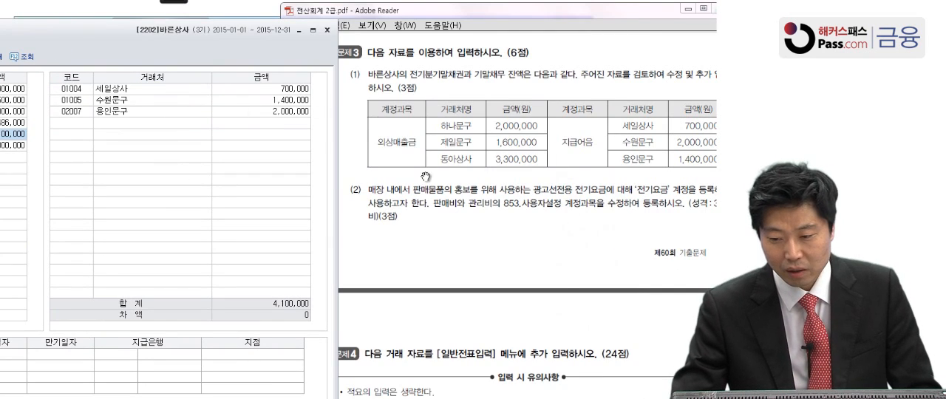
Set the 지급어음 opening balances of 수원문구 to 2,000,000 and 용인문구 to 1,400,000
{"action": "left_click", "coordinate": [253, 88]}
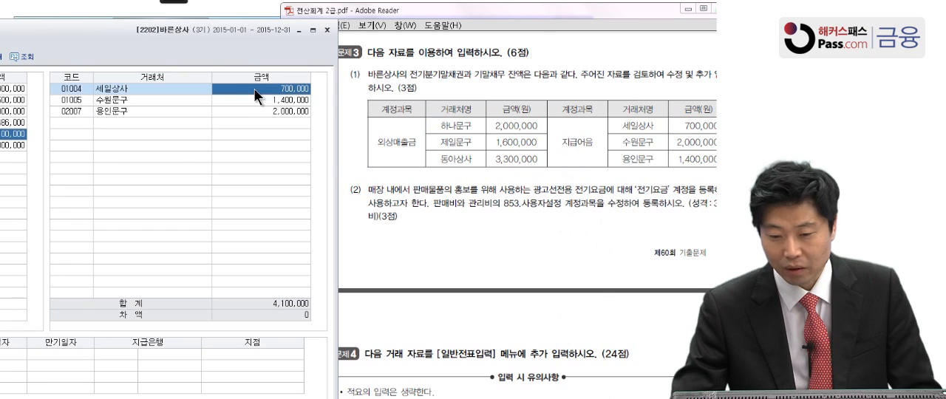
{"action": "left_click", "coordinate": [255, 99]}
{"action": "left_click", "coordinate": [254, 99]}
{"action": "type", "text": "2000000"}
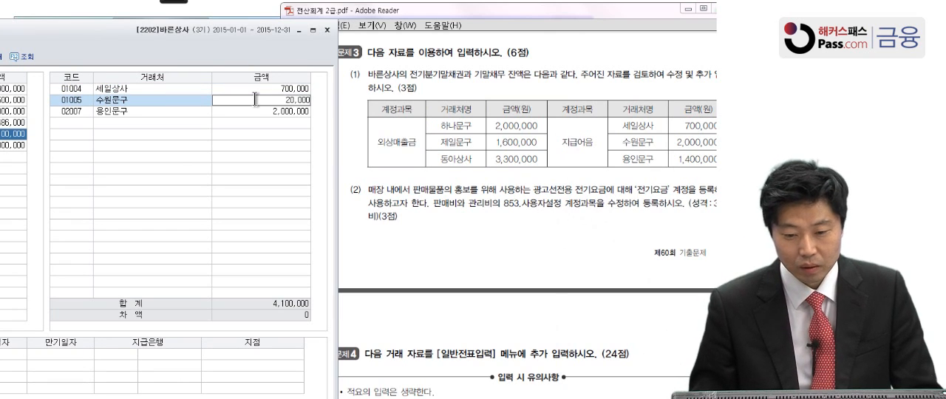
{"action": "key", "text": "Return"}
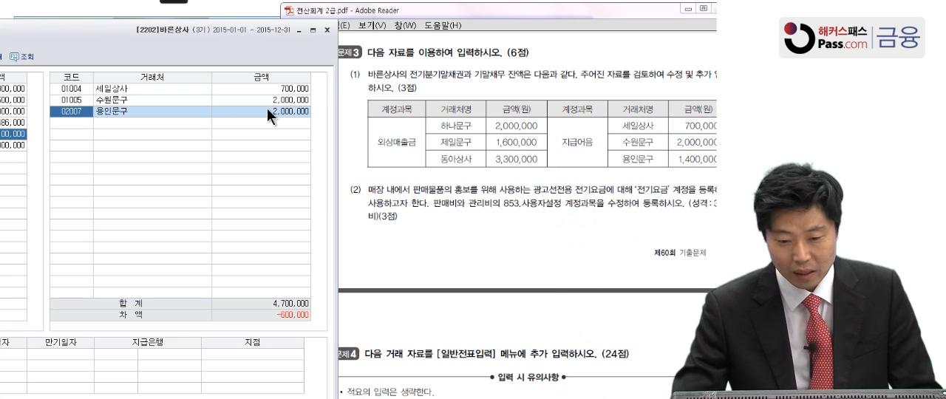
{"action": "double_click", "coordinate": [267, 109]}
{"action": "type", "text": "1,40"}
{"action": "type", "text": "0,000"}
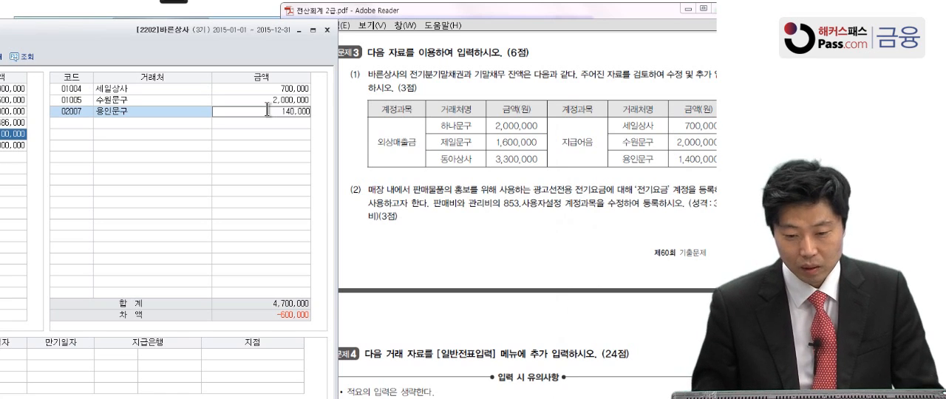
{"action": "key", "text": "Return"}
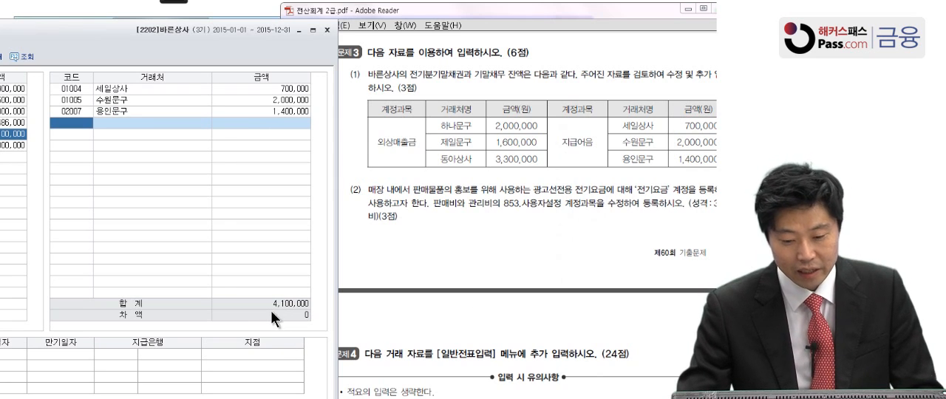
Close the opening balances by customer and bring item (2) of problem 3 into view in the PDF
{"action": "left_click_drag", "start_coordinate": [206, 39], "coordinate": [493, 26]}
{"action": "left_click", "coordinate": [66, 43]}
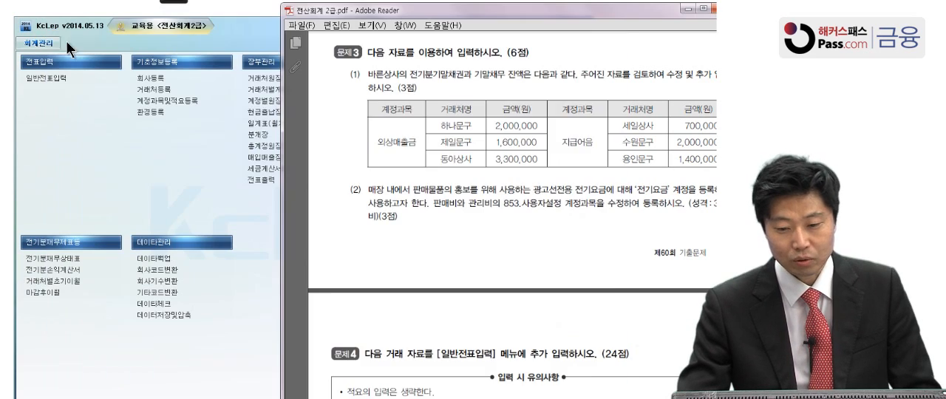
{"action": "scroll", "coordinate": [432, 178], "scroll_direction": "down", "scroll_amount": 2}
{"action": "left_click_drag", "start_coordinate": [445, 188], "coordinate": [429, 115]}
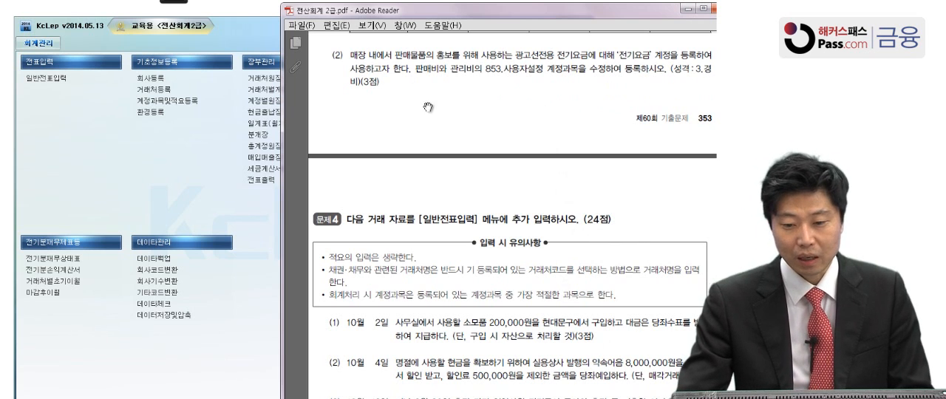
Open 계정과목및적요등록, find account code 853 and place its details beside item (2) of problem 3
{"action": "left_click", "coordinate": [170, 99]}
{"action": "left_click", "coordinate": [171, 100]}
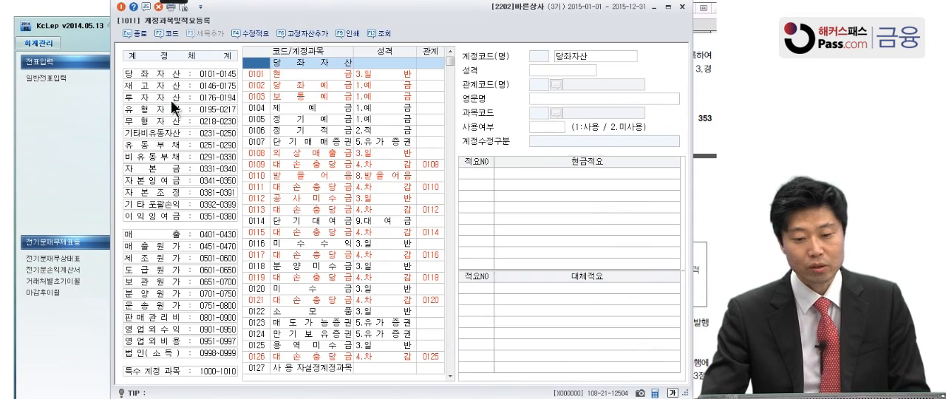
{"action": "left_click", "coordinate": [704, 103]}
{"action": "left_click", "coordinate": [278, 162]}
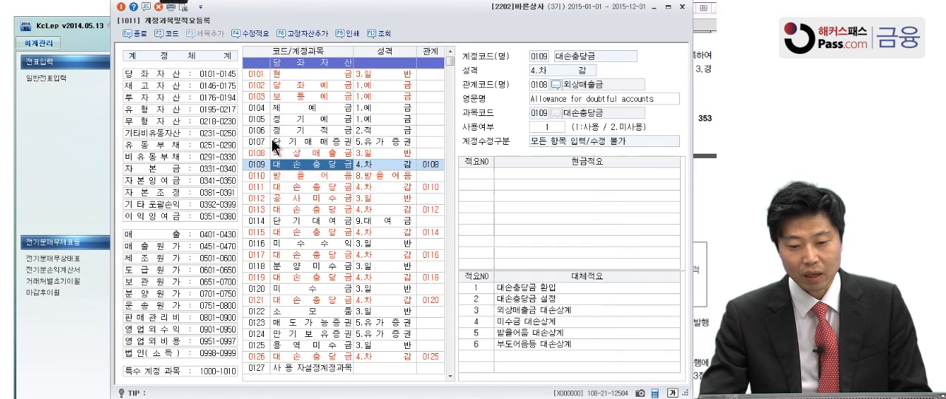
{"action": "type", "text": "853"}
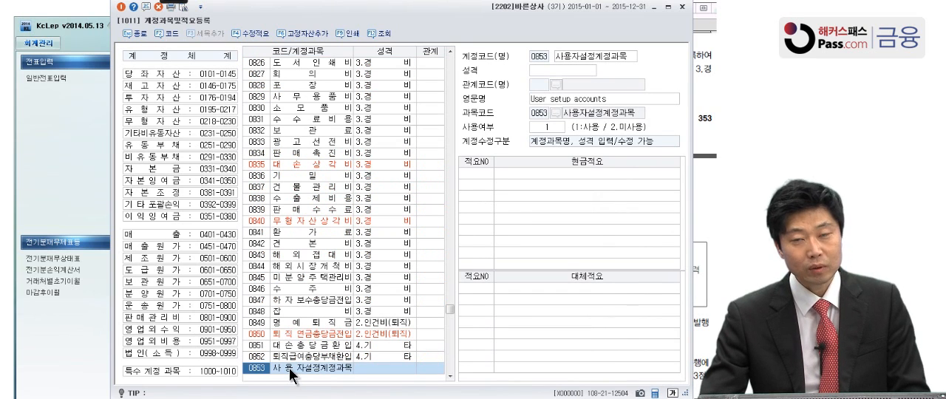
{"action": "scroll", "coordinate": [290, 370], "scroll_direction": "down", "scroll_amount": 4}
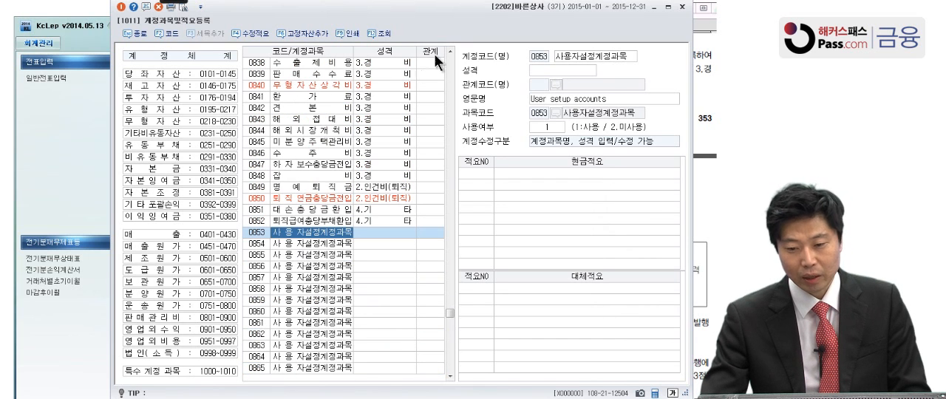
{"action": "left_click_drag", "start_coordinate": [444, 16], "coordinate": [220, 21]}
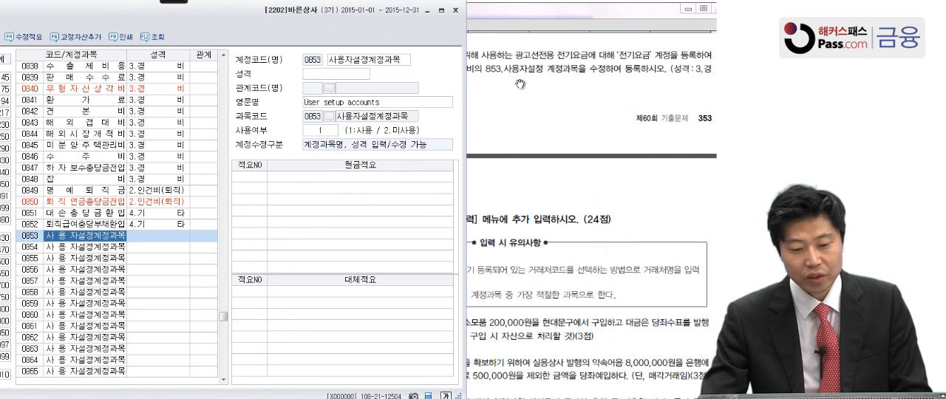
Rename account 0853 as 전기요금, set its 성격 to 3.경비 and check it against the PDF
{"action": "left_click", "coordinate": [342, 59]}
{"action": "left_click", "coordinate": [341, 58]}
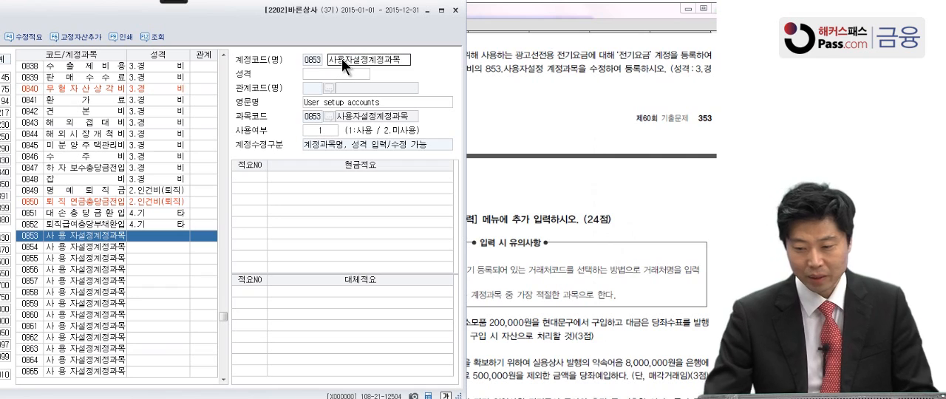
{"action": "key", "text": "BackSpace"}
{"action": "key", "text": "BackSpace"}
{"action": "key", "text": "BackSpace"}
{"action": "key", "text": "BackSpace"}
{"action": "key", "text": "BackSpace"}
{"action": "key", "text": "BackSpace"}
{"action": "key", "text": "BackSpace"}
{"action": "key", "text": "BackSpace"}
{"action": "key", "text": "BackSpace"}
{"action": "type", "text": "전기요"}
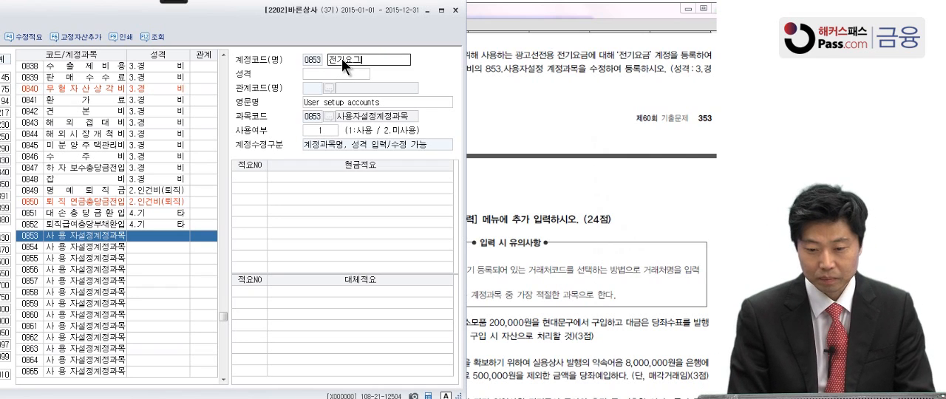
{"action": "type", "text": "금"}
{"action": "key", "text": "Return"}
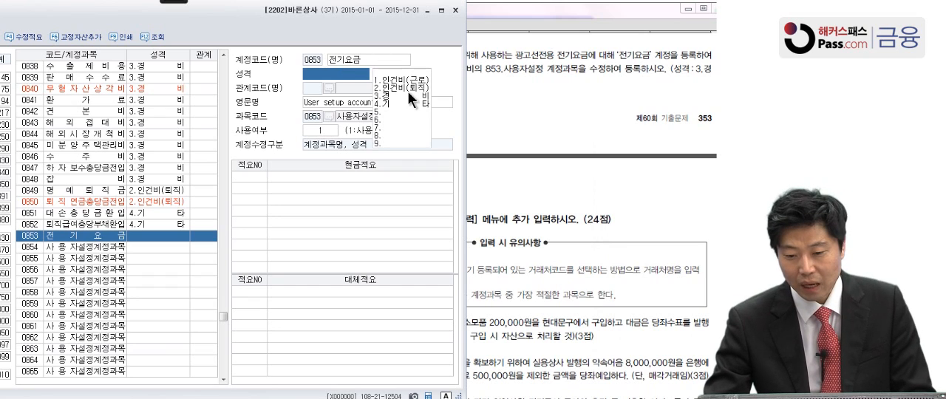
{"action": "left_click", "coordinate": [407, 94]}
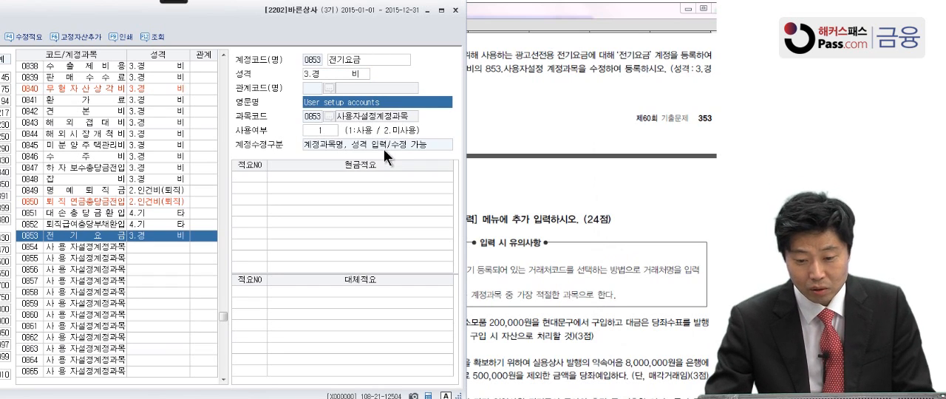
{"action": "left_click", "coordinate": [607, 117]}
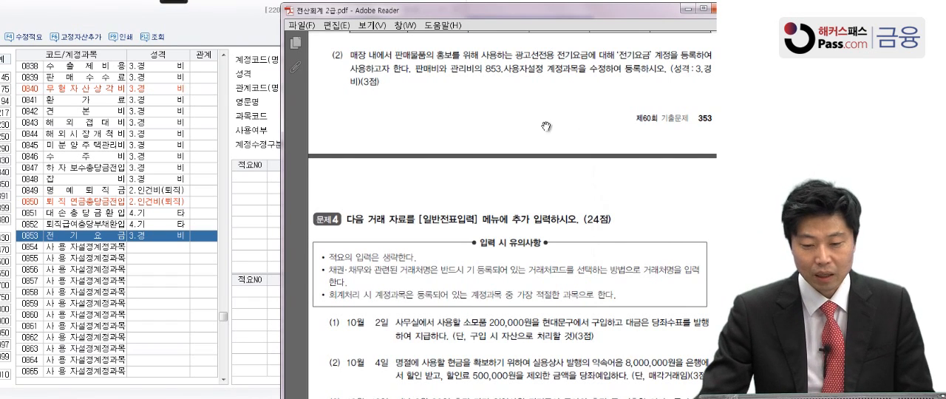
{"action": "left_click", "coordinate": [213, 233]}
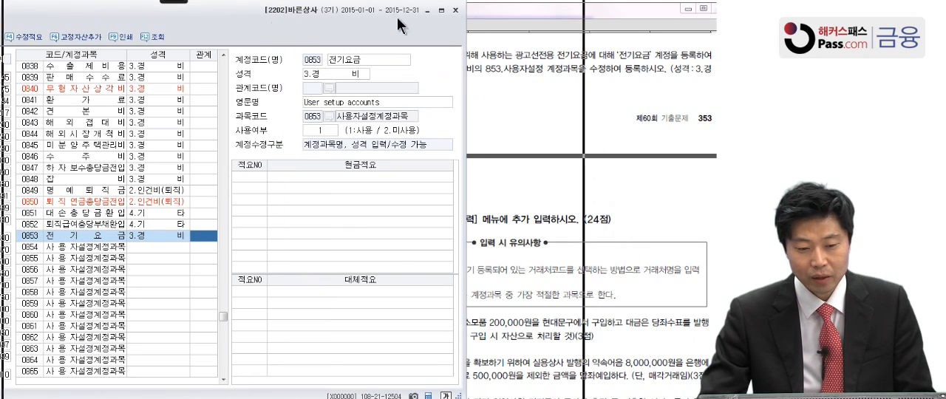
Close the account registration and bring the October transactions (1) to (8) of problem 4 into view in the PDF
{"action": "left_click_drag", "start_coordinate": [272, 23], "coordinate": [442, 25]}
{"action": "left_click", "coordinate": [78, 41]}
{"action": "left_click", "coordinate": [642, 123]}
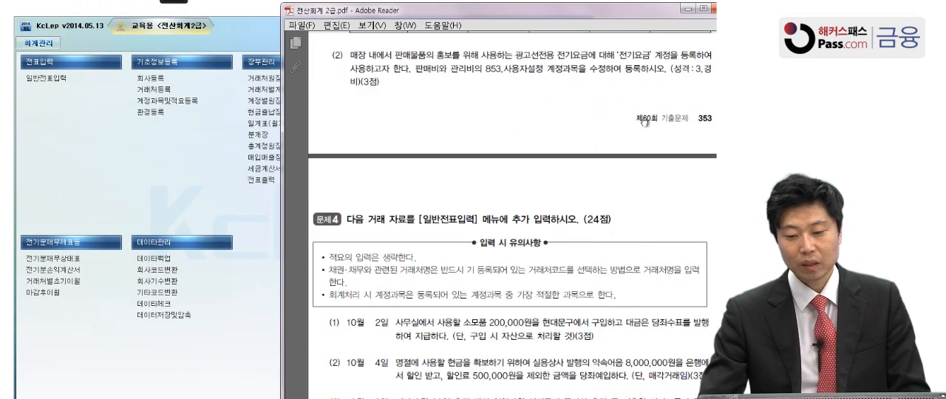
{"action": "scroll", "coordinate": [632, 193], "scroll_direction": "down", "scroll_amount": 2}
{"action": "scroll", "coordinate": [632, 192], "scroll_direction": "down", "scroll_amount": 5}
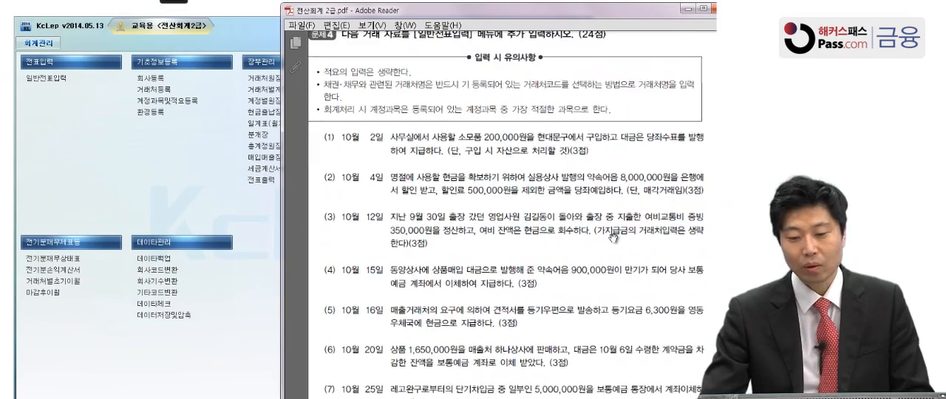
{"action": "scroll", "coordinate": [619, 255], "scroll_direction": "down", "scroll_amount": 3}
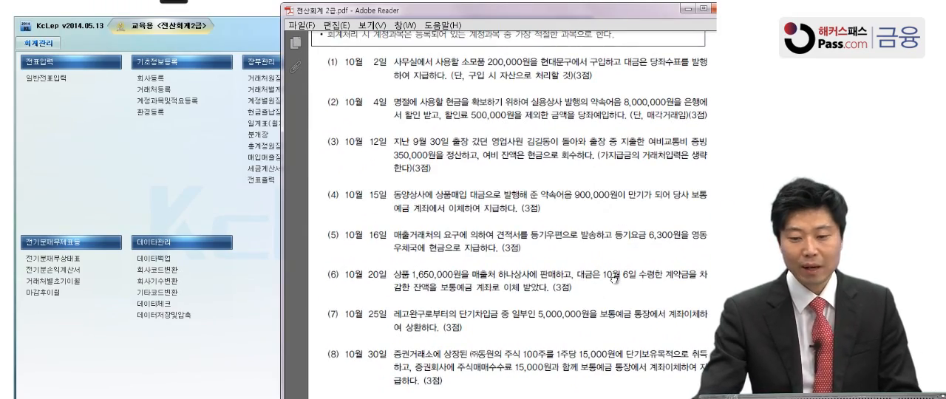
{"action": "scroll", "coordinate": [615, 266], "scroll_direction": "up", "scroll_amount": 4}
{"action": "scroll", "coordinate": [606, 267], "scroll_direction": "down", "scroll_amount": 4}
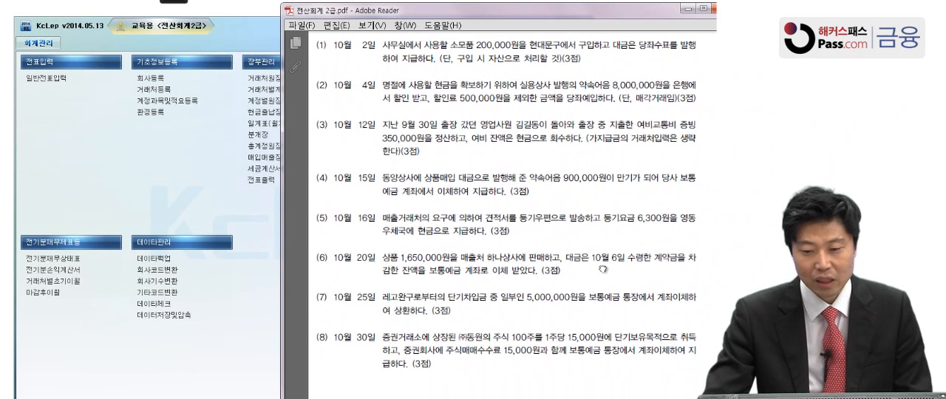
{"action": "left_click", "coordinate": [106, 136]}
{"action": "left_click", "coordinate": [628, 129]}
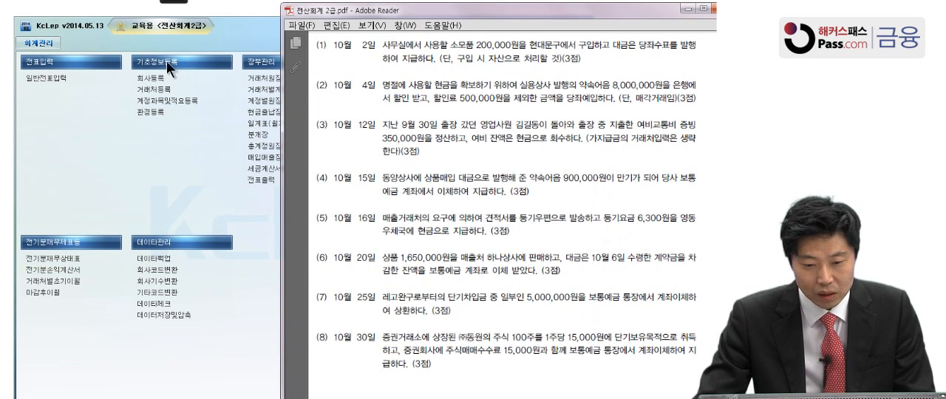
Mark 소모품 200,000원, 당좌수표를 발행 and 구입 시 자산 with the Pen in problem 4's 10월 2일 transaction, and clear the marks
{"action": "mouse_move", "coordinate": [174, 6]}
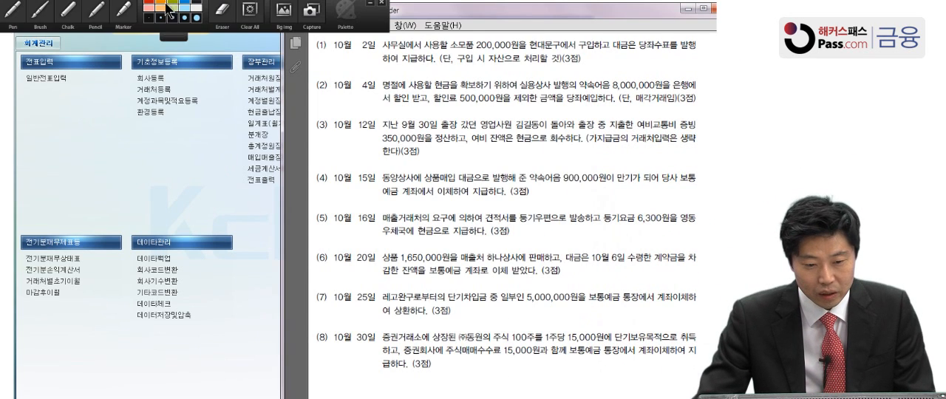
{"action": "left_click", "coordinate": [15, 17]}
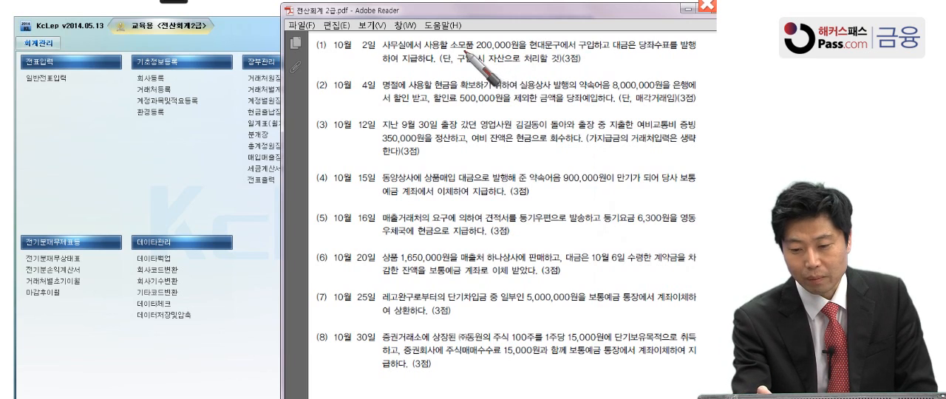
{"action": "left_click_drag", "start_coordinate": [452, 48], "coordinate": [521, 53]}
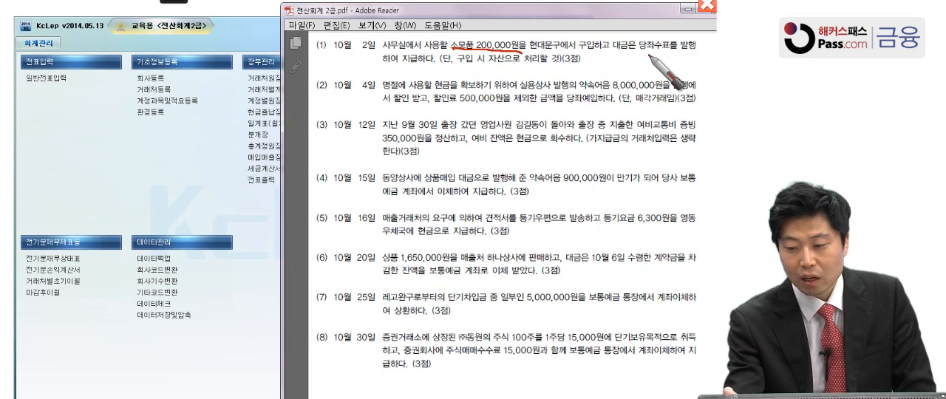
{"action": "mouse_move", "coordinate": [666, 36]}
{"action": "left_mouse_down"}
{"action": "mouse_move", "coordinate": [633, 42]}
{"action": "mouse_move", "coordinate": [684, 33]}
{"action": "left_mouse_up"}
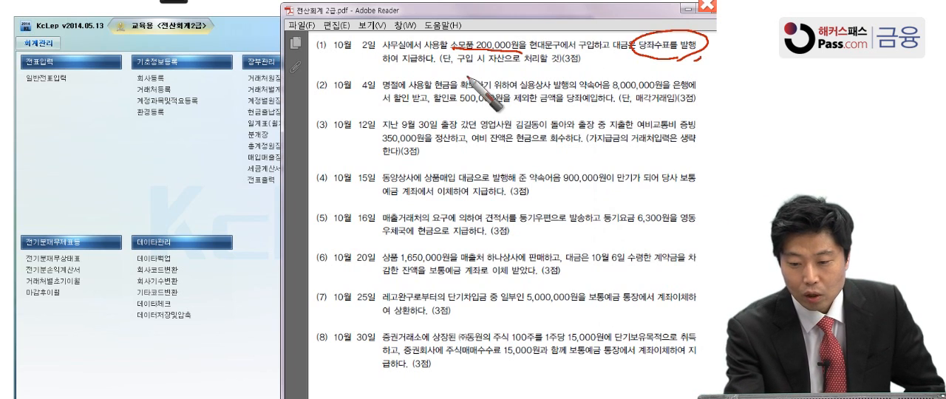
{"action": "mouse_move", "coordinate": [458, 67]}
{"action": "left_mouse_down"}
{"action": "mouse_move", "coordinate": [519, 65]}
{"action": "mouse_move", "coordinate": [507, 56]}
{"action": "left_mouse_up"}
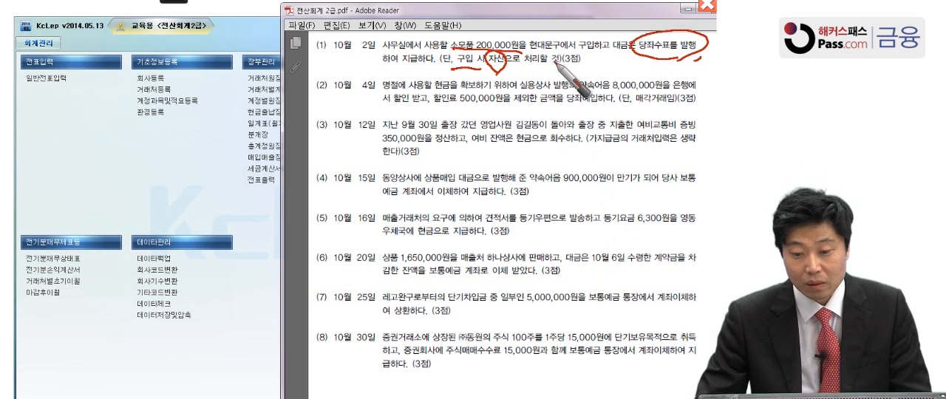
{"action": "key", "text": "Escape"}
Open 일반전표입력 and set the voucher date to 10월 2일
{"action": "left_click", "coordinate": [187, 154]}
{"action": "left_click", "coordinate": [74, 72]}
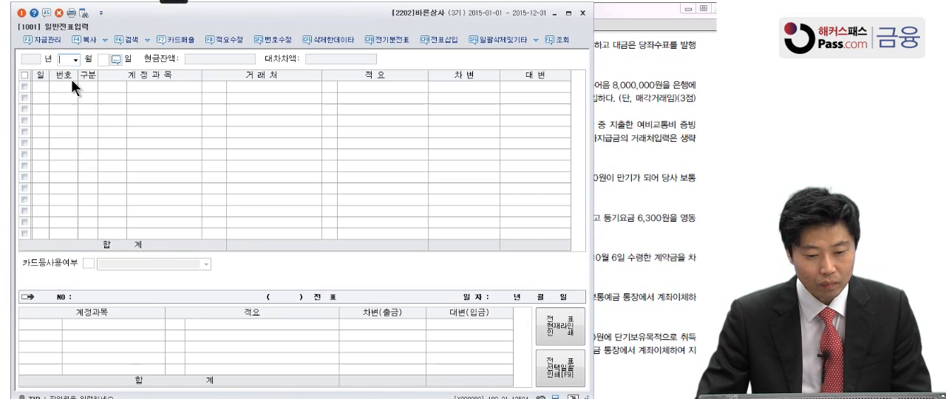
{"action": "left_click", "coordinate": [75, 62]}
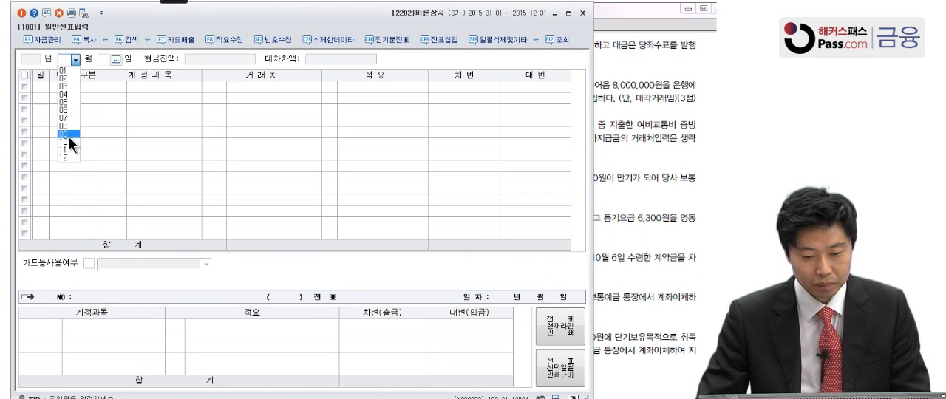
{"action": "left_click", "coordinate": [68, 136]}
{"action": "left_click", "coordinate": [75, 62]}
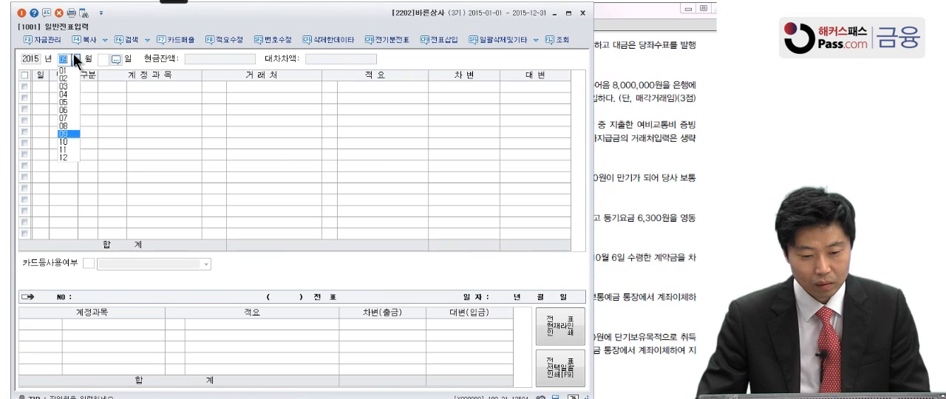
{"action": "left_click", "coordinate": [70, 140]}
{"action": "type", "text": "2"}
{"action": "key", "text": "Return"}
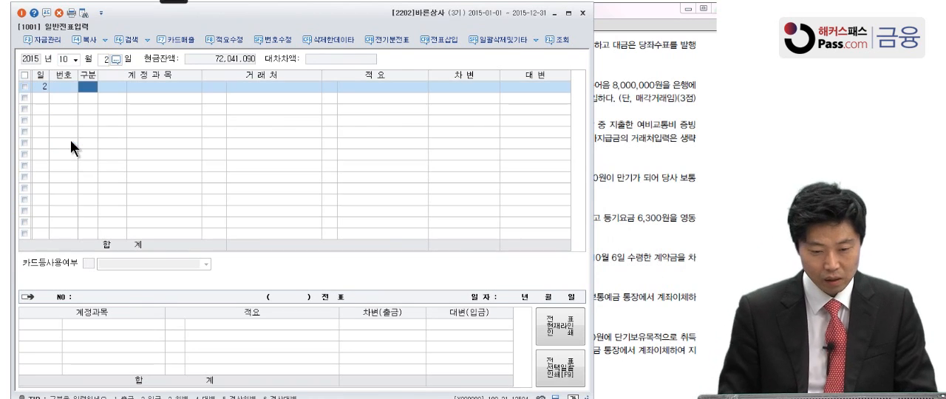
Enter a debit (차변) line for account 0122 소모품 with the amount 200,000
{"action": "type", "text": "3"}
{"action": "key", "text": "Return"}
{"action": "type", "text": "소모품"}
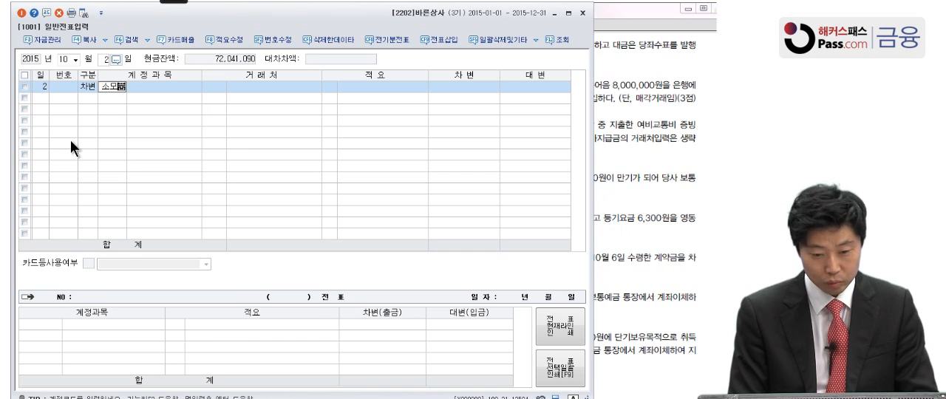
{"action": "key", "text": "Return"}
{"action": "key", "text": "Return"}
{"action": "key", "text": "Return"}
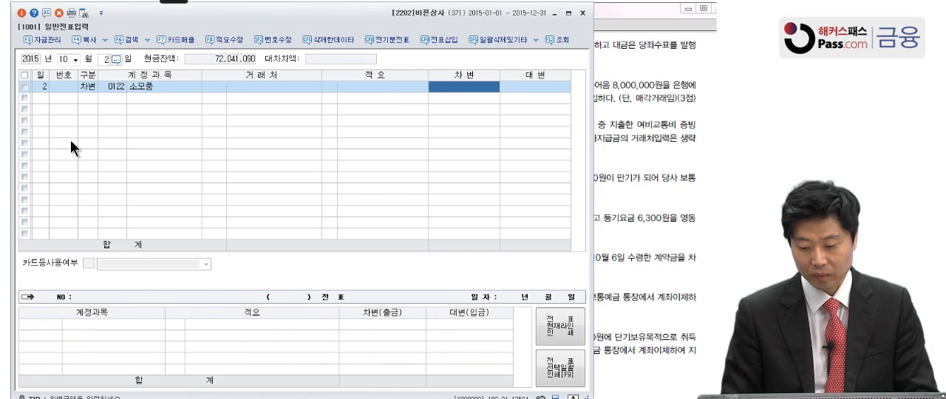
{"action": "type", "text": "2000000"}
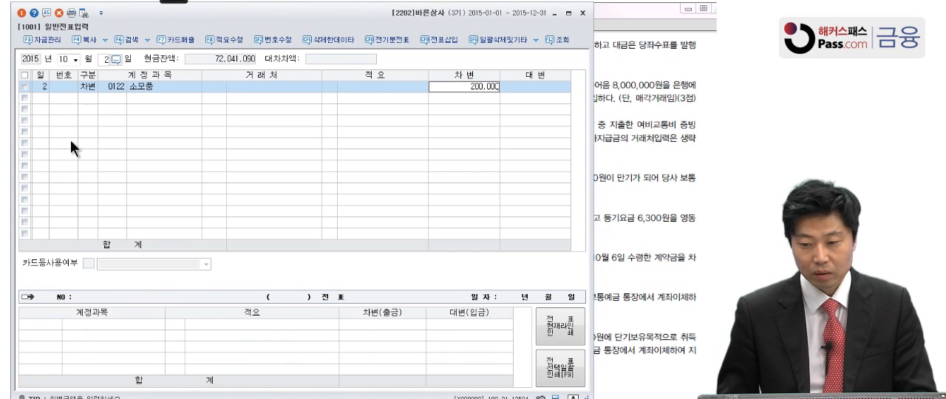
Complete the 10월 2일 voucher with a credit (대변) line for 0102 당좌예금 with the amount 200,000
{"action": "key", "text": "Return"}
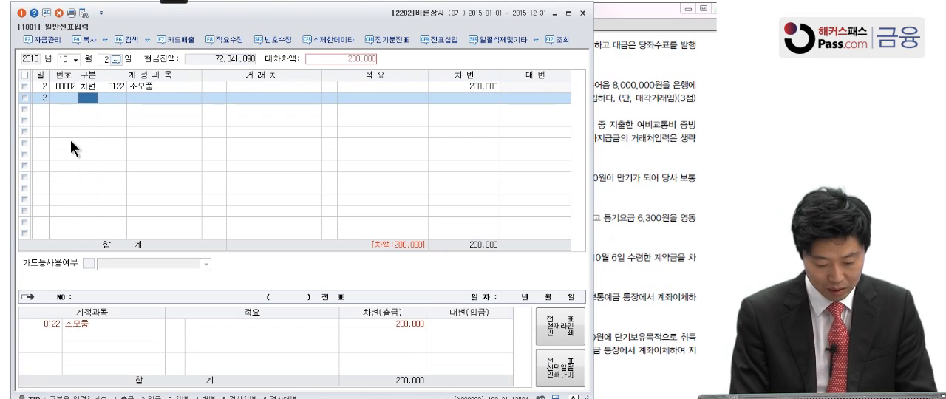
{"action": "type", "text": "4"}
{"action": "key", "text": "Return"}
{"action": "type", "text": "당좌"}
{"action": "key", "text": "Return"}
{"action": "key", "text": "Return"}
{"action": "key", "text": "Return"}
{"action": "key", "text": "Return"}
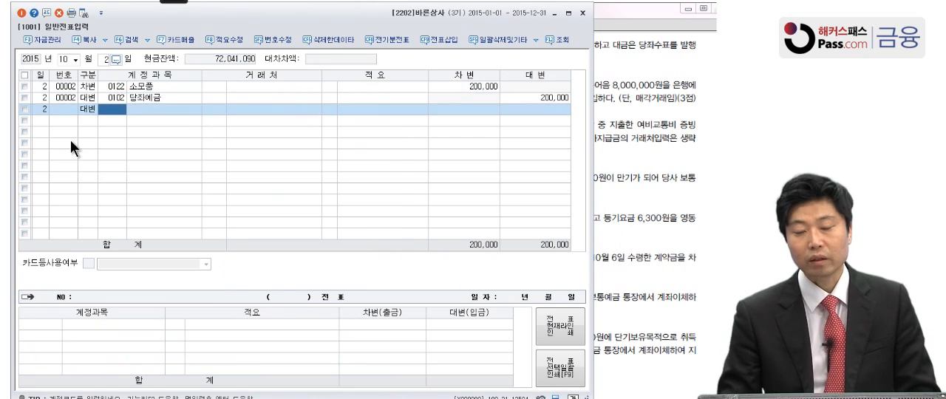
In the PDF, mark 실용상사, 약속어음 8,000,000원, 할인, 매각거래임, 할인료 500,000원 and 당좌예입 with the Pen in the 10월 4일 transaction
{"action": "left_click", "coordinate": [633, 145]}
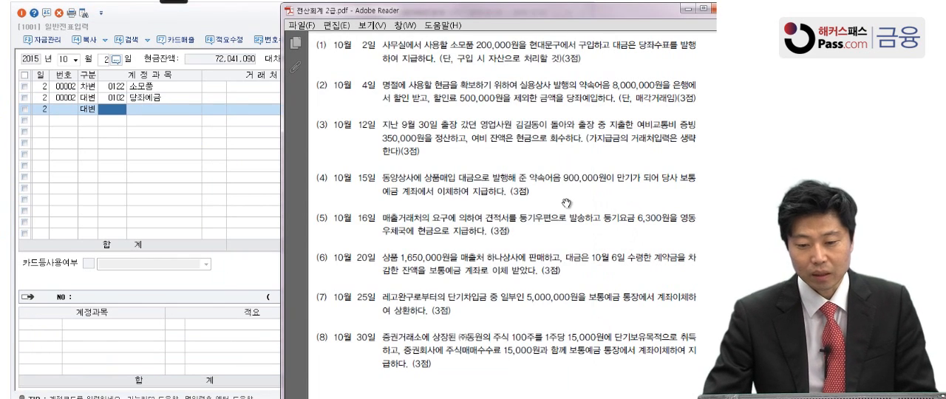
{"action": "scroll", "coordinate": [565, 170], "scroll_direction": "down", "scroll_amount": 1}
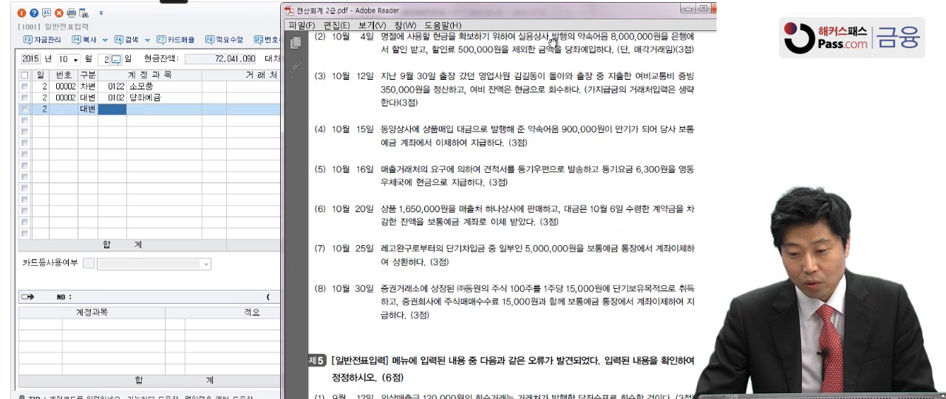
{"action": "left_click_drag", "start_coordinate": [581, 46], "coordinate": [584, 53]}
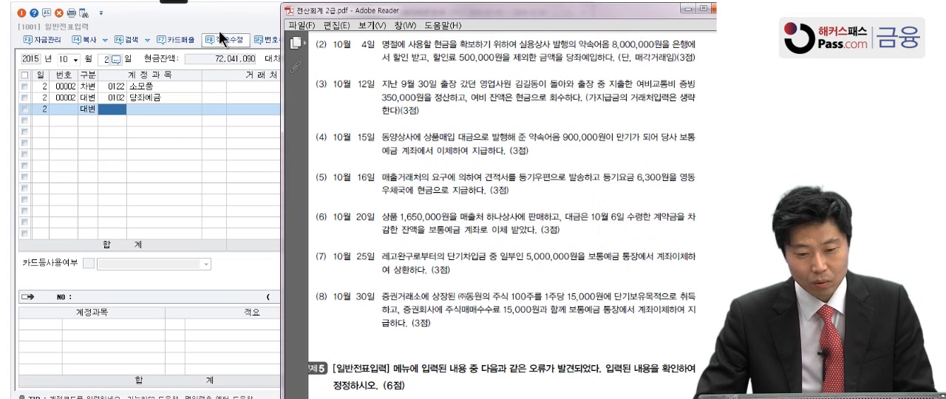
{"action": "left_click", "coordinate": [160, 6]}
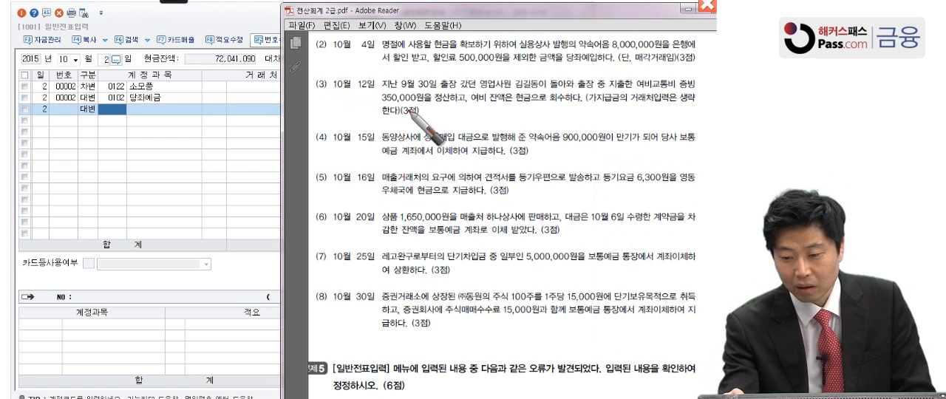
{"action": "mouse_move", "coordinate": [571, 46]}
{"action": "left_mouse_down"}
{"action": "mouse_move", "coordinate": [621, 37]}
{"action": "mouse_move", "coordinate": [569, 53]}
{"action": "left_mouse_up"}
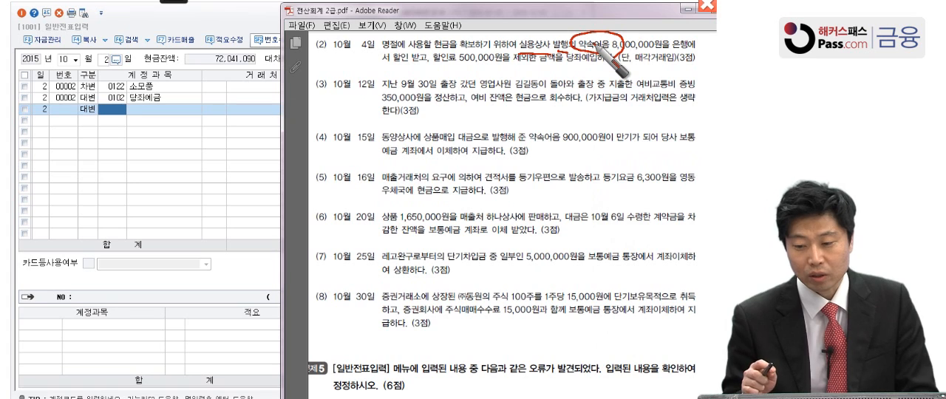
{"action": "mouse_move", "coordinate": [596, 49]}
{"action": "left_mouse_down"}
{"action": "mouse_move", "coordinate": [629, 55]}
{"action": "mouse_move", "coordinate": [650, 46]}
{"action": "left_mouse_up"}
{"action": "left_click_drag", "start_coordinate": [405, 50], "coordinate": [411, 58]}
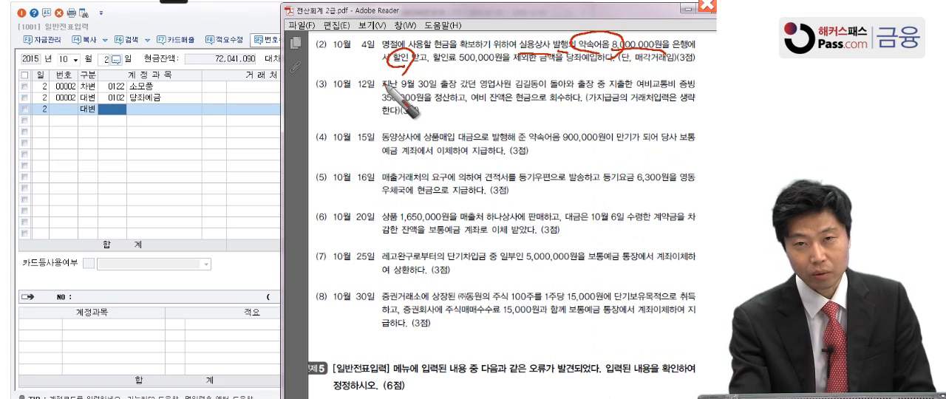
{"action": "left_click_drag", "start_coordinate": [606, 65], "coordinate": [671, 63]}
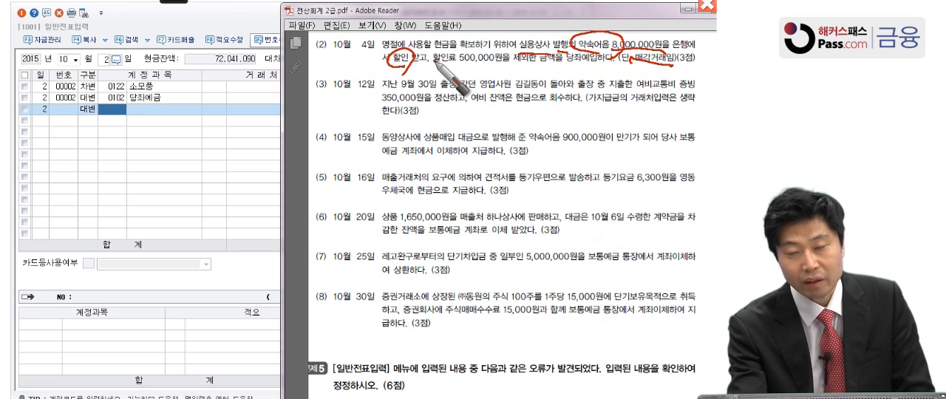
{"action": "left_click_drag", "start_coordinate": [432, 74], "coordinate": [518, 74]}
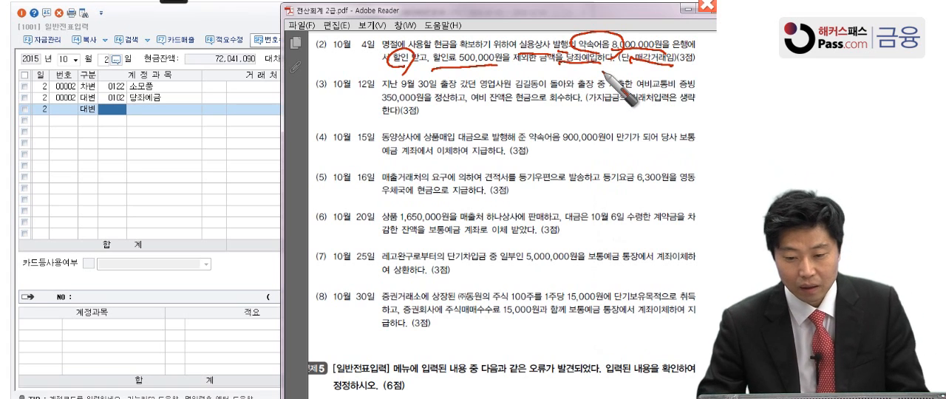
Return to 일반전표입력 and set the voucher date to 10월 4일
{"action": "left_click", "coordinate": [99, 57]}
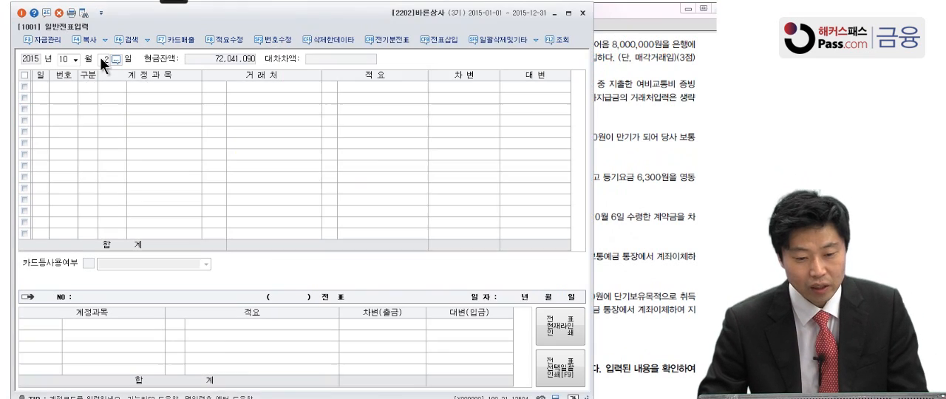
{"action": "left_click", "coordinate": [100, 57]}
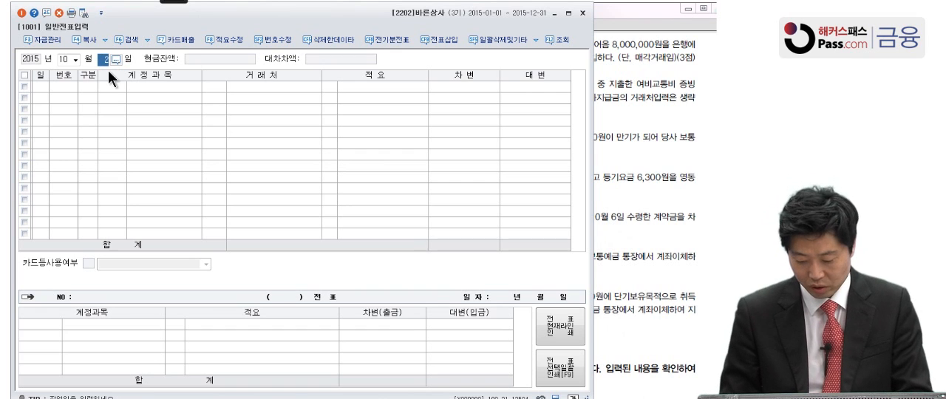
{"action": "type", "text": "4"}
{"action": "key", "text": "Return"}
Enter a credit (대변) line for 0110 받을어음 with 거래처 01003 실용상사 and the amount 8,000,000
{"action": "type", "text": "4"}
{"action": "key", "text": "Return"}
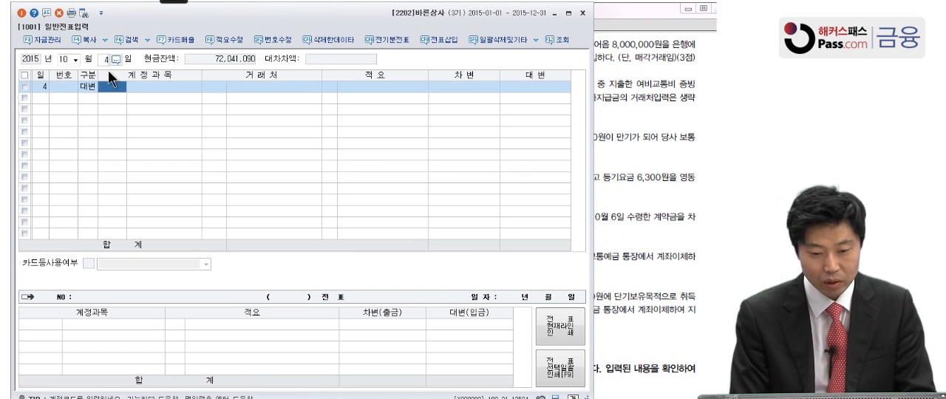
{"action": "type", "text": "받을"}
{"action": "key", "text": "Return"}
{"action": "key", "text": "Return"}
{"action": "left_click", "coordinate": [673, 202]}
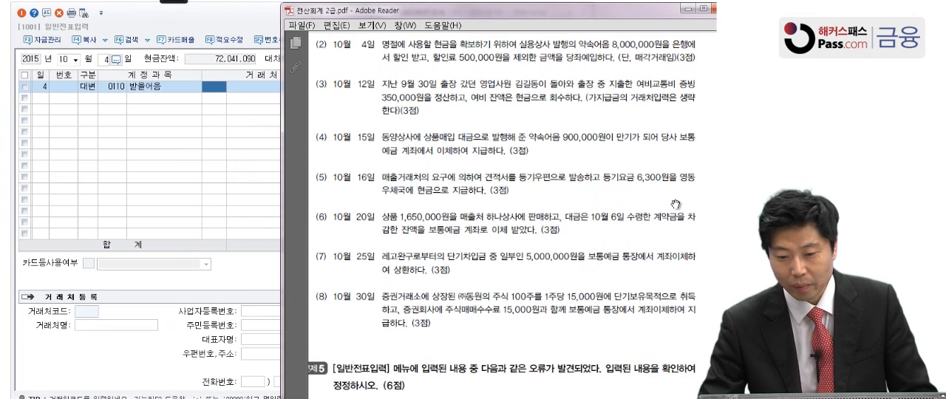
{"action": "left_click", "coordinate": [219, 95]}
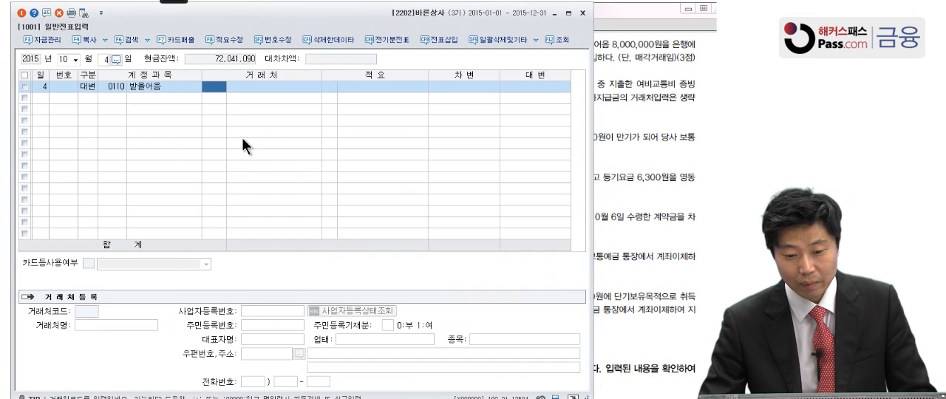
{"action": "type", "text": "실용"}
{"action": "key", "text": "Return"}
{"action": "key", "text": "Return"}
{"action": "key", "text": "Return"}
{"action": "key", "text": "Return"}
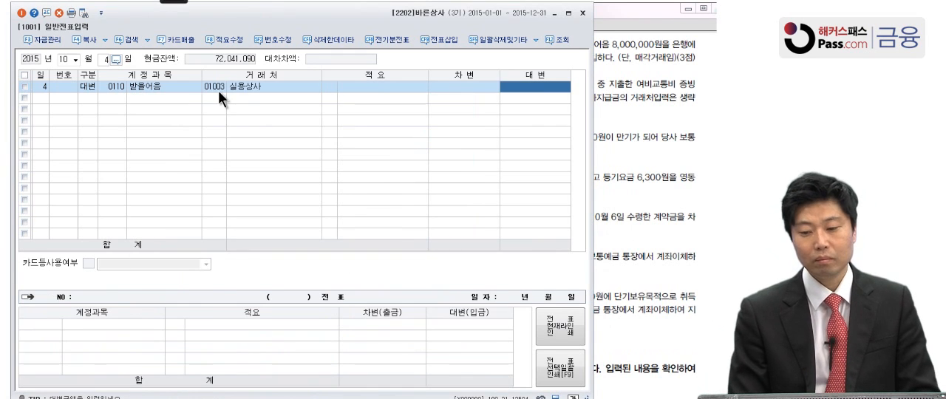
{"action": "type", "text": "8000000"}
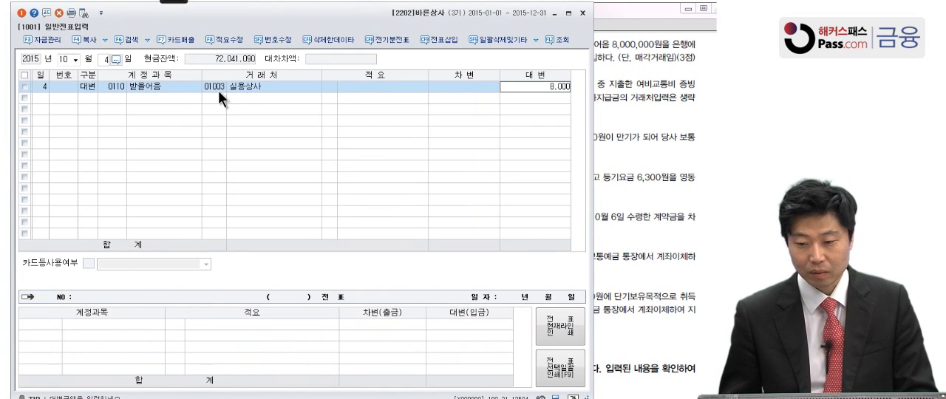
{"action": "key", "text": "Return"}
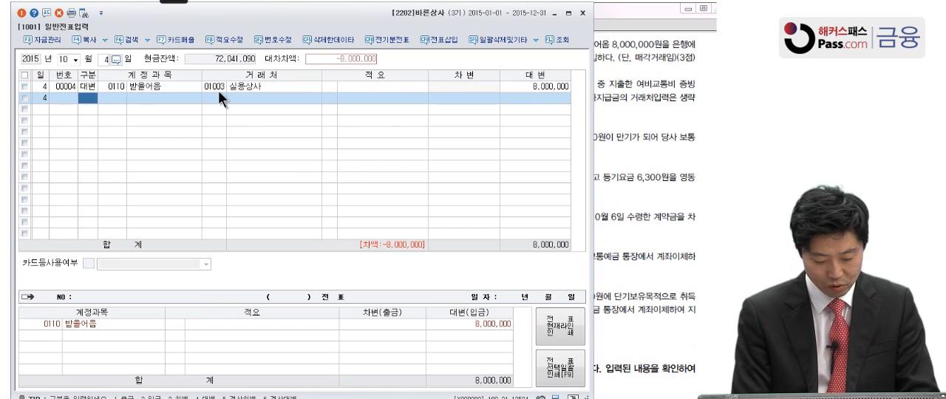
Add a debit (차변) line for 0956 매출채권처분손실 with the amount 500,000
{"action": "type", "text": "3"}
{"action": "key", "text": "Return"}
{"action": "type", "text": "매출"}
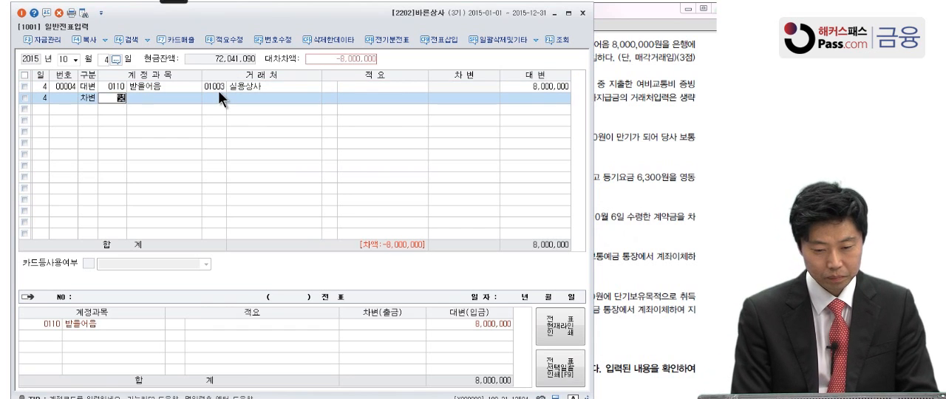
{"action": "type", "text": "채"}
{"action": "key", "text": "Return"}
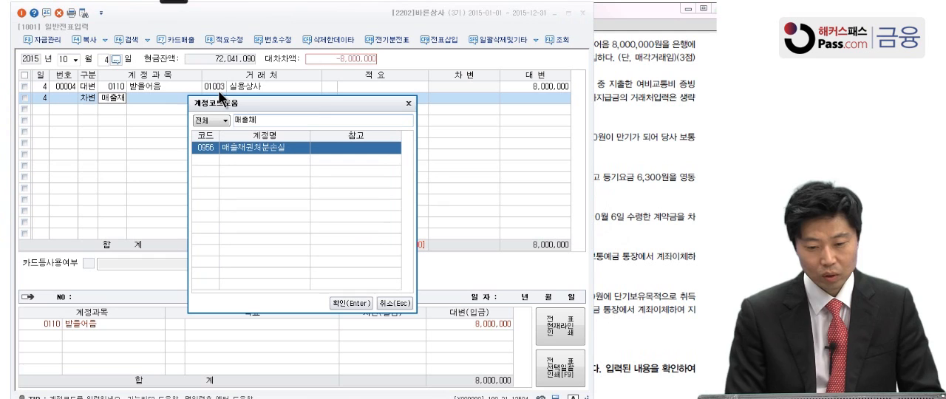
{"action": "key", "text": "Return"}
{"action": "key", "text": "Return"}
{"action": "key", "text": "Return"}
{"action": "key", "text": "Return"}
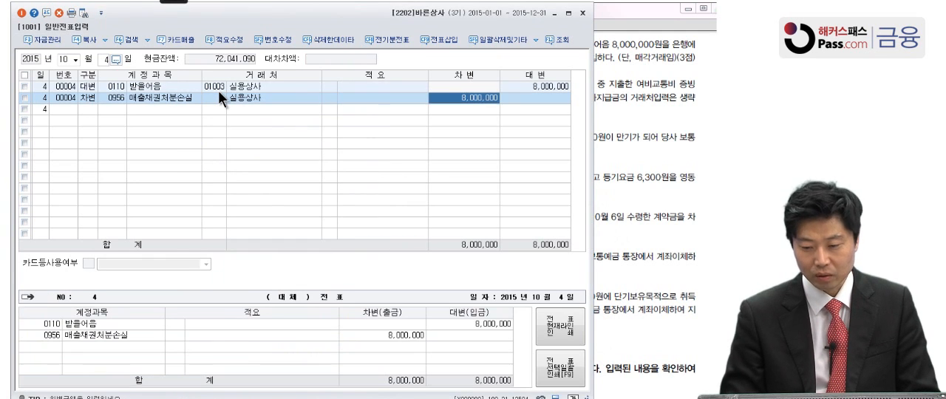
{"action": "type", "text": "500000"}
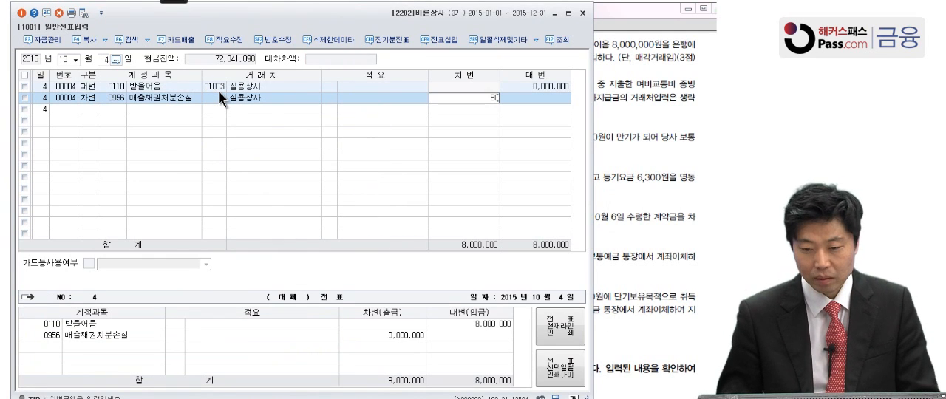
{"action": "key", "text": "Return"}
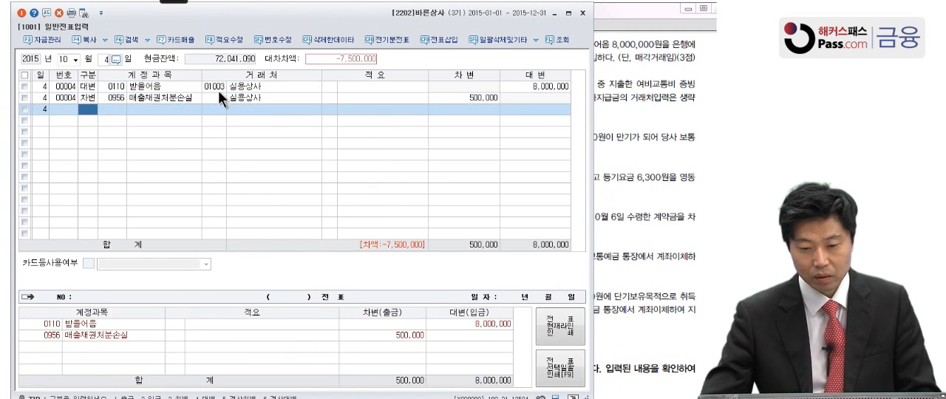
Clear the 거래처 name 실용상사 from the 매출채권처분손실 line
{"action": "left_click", "coordinate": [261, 98]}
{"action": "key", "text": "space"}
{"action": "left_click", "coordinate": [257, 111]}
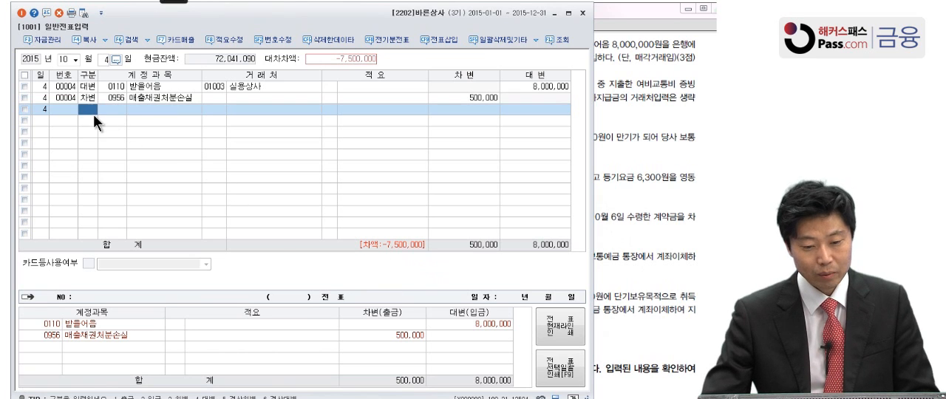
Add a debit (차변) line for 0102 당좌예금 with the amount 7,500,000 to balance the 10월 4일 voucher
{"action": "key", "text": "Return"}
{"action": "type", "text": "당"}
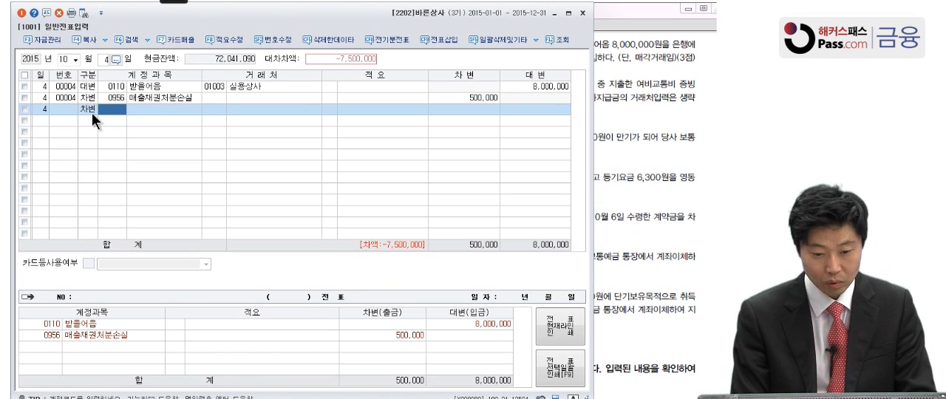
{"action": "type", "text": "좌"}
{"action": "key", "text": "Return"}
{"action": "key", "text": "Return"}
{"action": "key", "text": "Return"}
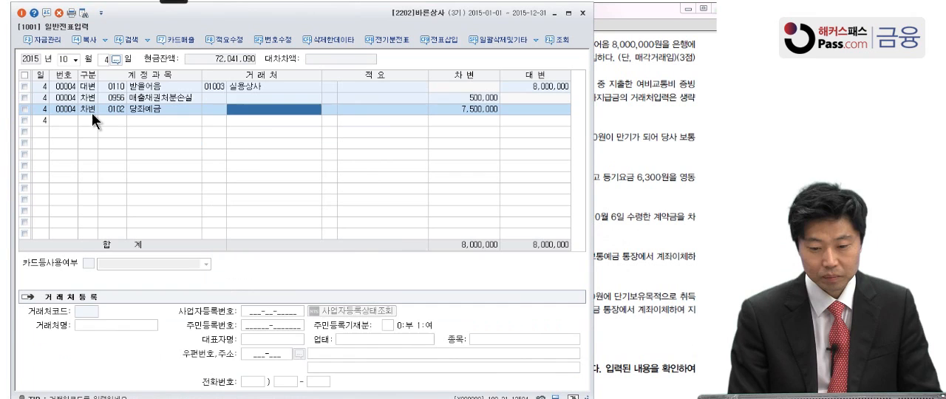
{"action": "key", "text": "Return"}
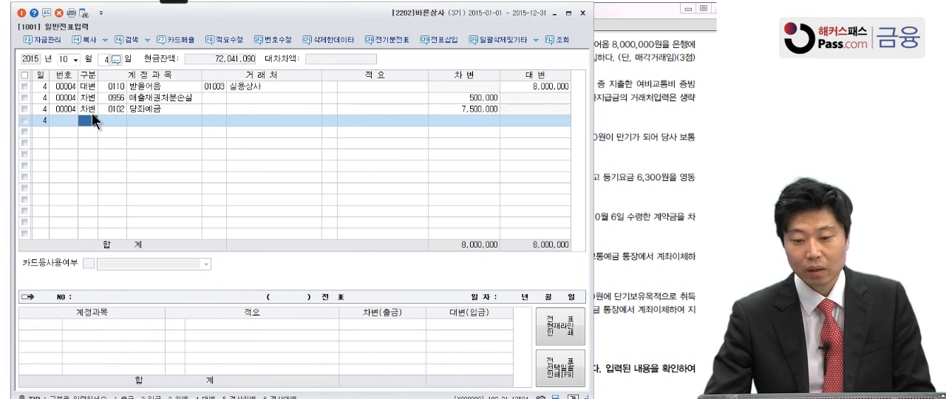
{"action": "left_click", "coordinate": [157, 97]}
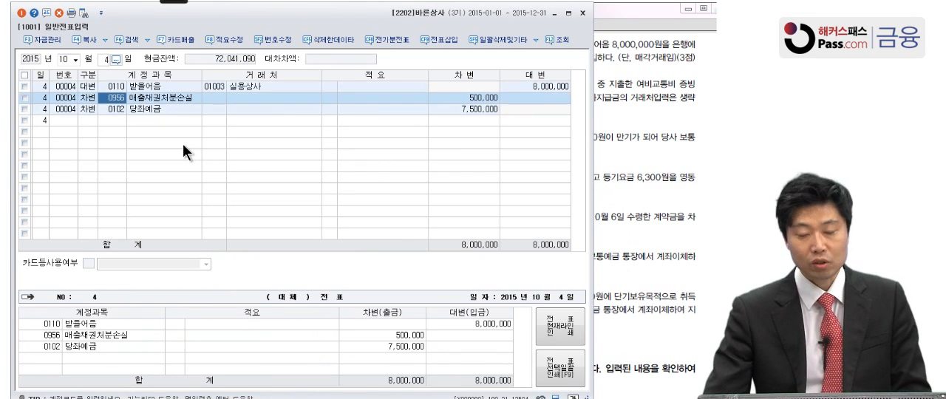
Look up the 9월 30일 vouchers for the 10월 12일 transaction and examine the 0134 가지급금 line's 거래처 and amount
{"action": "left_click", "coordinate": [640, 96]}
{"action": "scroll", "coordinate": [565, 220], "scroll_direction": "down", "scroll_amount": 1}
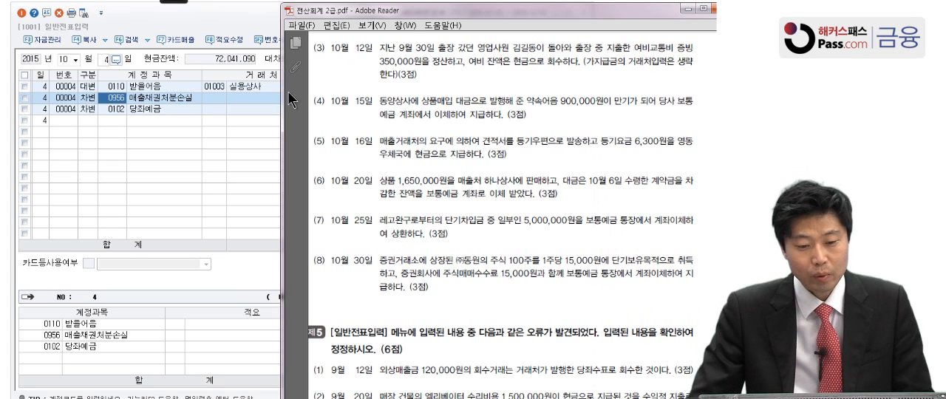
{"action": "left_click", "coordinate": [76, 57]}
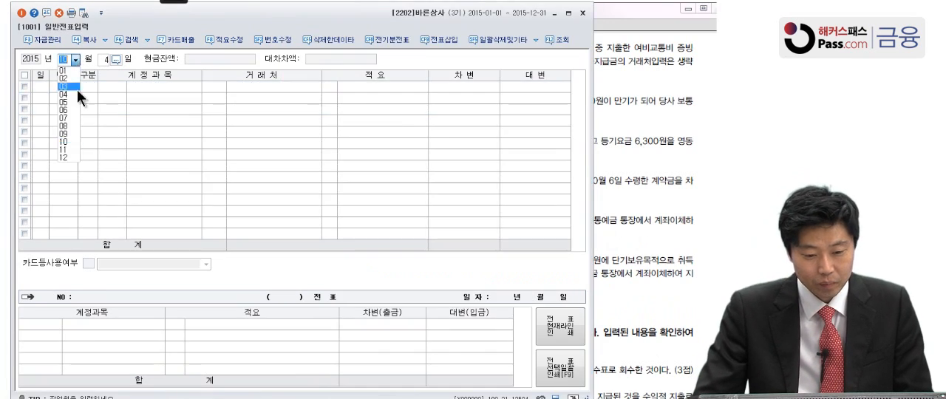
{"action": "left_click", "coordinate": [77, 131]}
{"action": "type", "text": "30"}
{"action": "key", "text": "Return"}
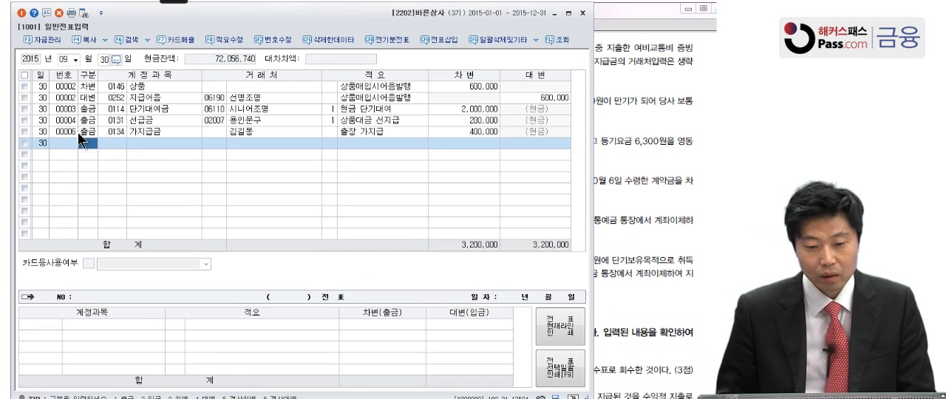
{"action": "left_click", "coordinate": [138, 131]}
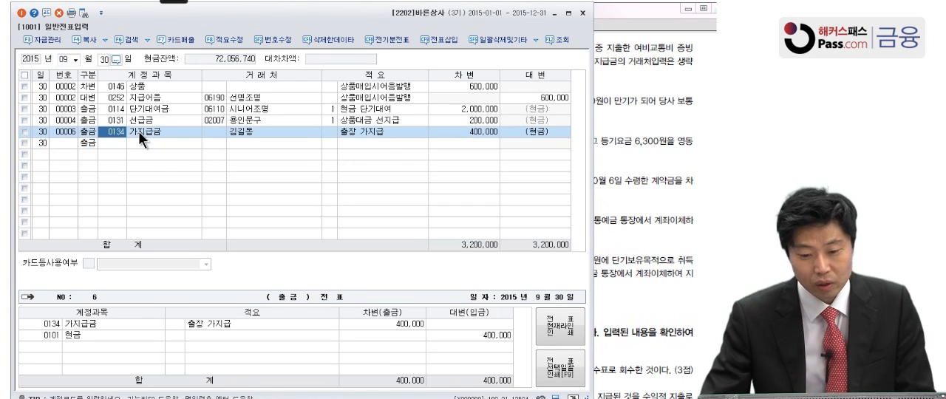
{"action": "left_click", "coordinate": [220, 130]}
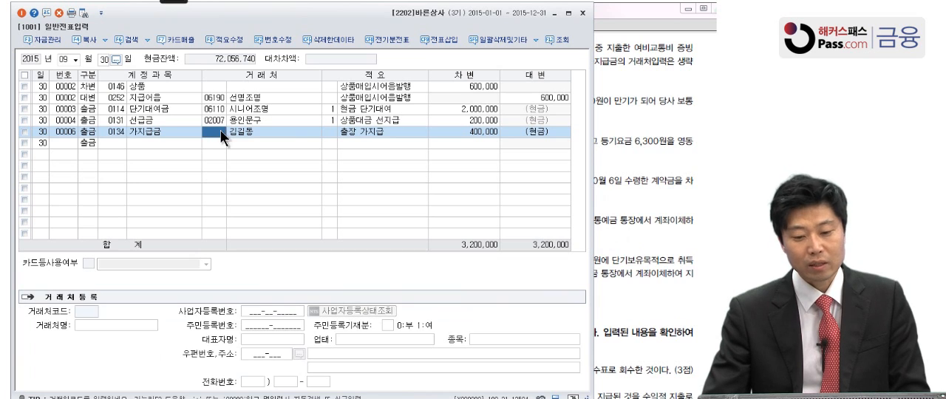
{"action": "left_click", "coordinate": [237, 134]}
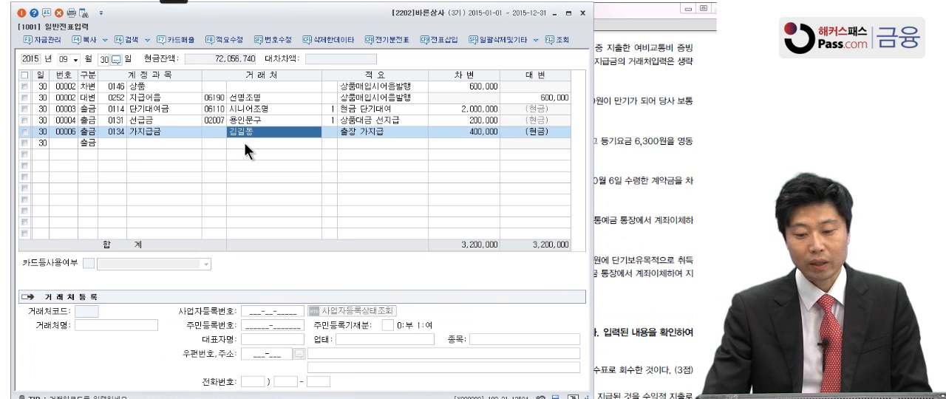
{"action": "left_click", "coordinate": [463, 133]}
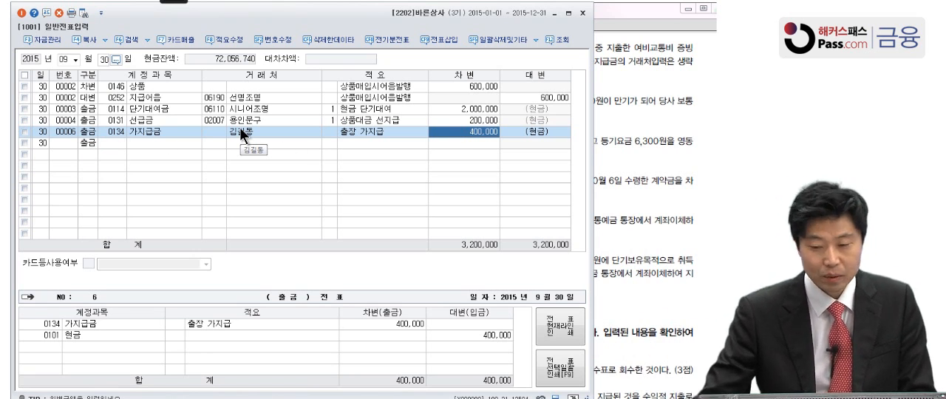
Recheck the 10월 12일 transaction (3) in the Adobe Reader PDF and set the voucher entry date to 10월 12일
{"action": "left_click", "coordinate": [621, 131]}
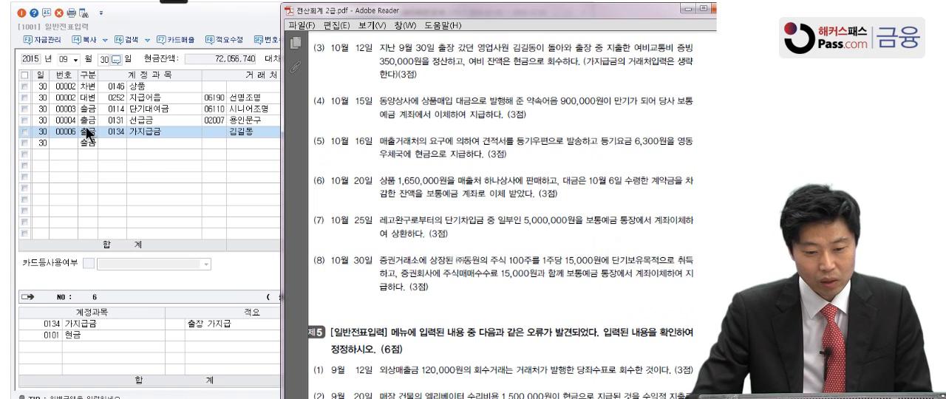
{"action": "left_click", "coordinate": [76, 59]}
{"action": "left_click", "coordinate": [69, 142]}
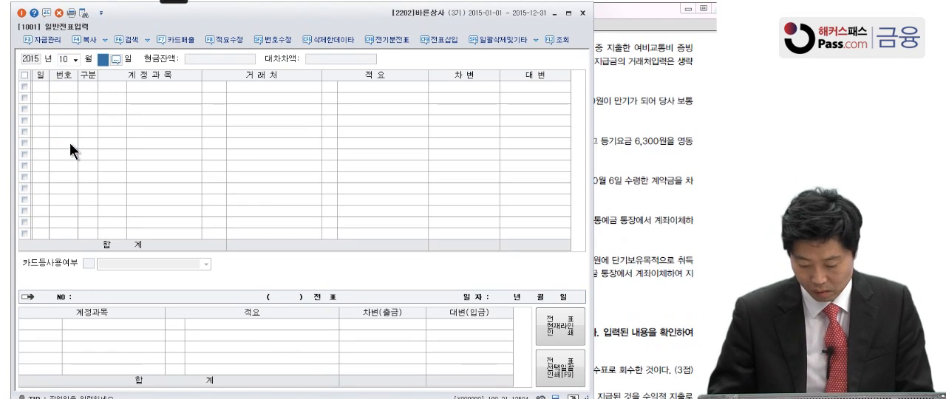
{"action": "type", "text": "12"}
{"action": "key", "text": "Return"}
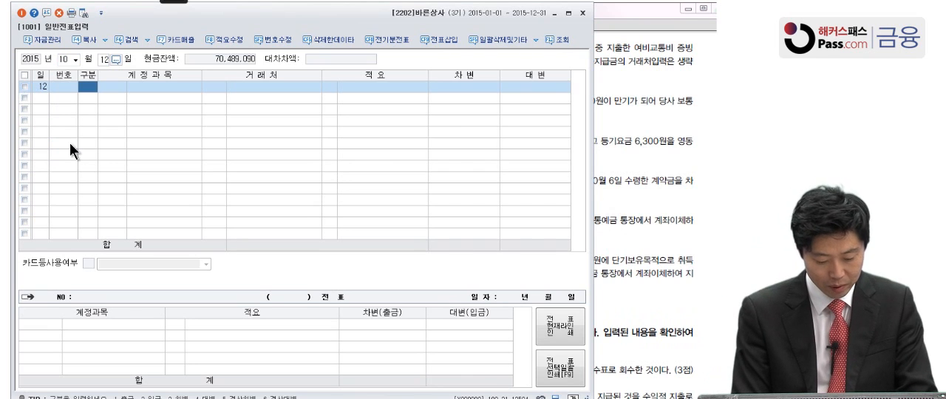
Add a credit (대변) line for 0134 가지급금 with the amount 400,000 and no 거래처
{"action": "key", "text": "4"}
{"action": "key", "text": "Return"}
{"action": "type", "text": "가지급"}
{"action": "key", "text": "Return"}
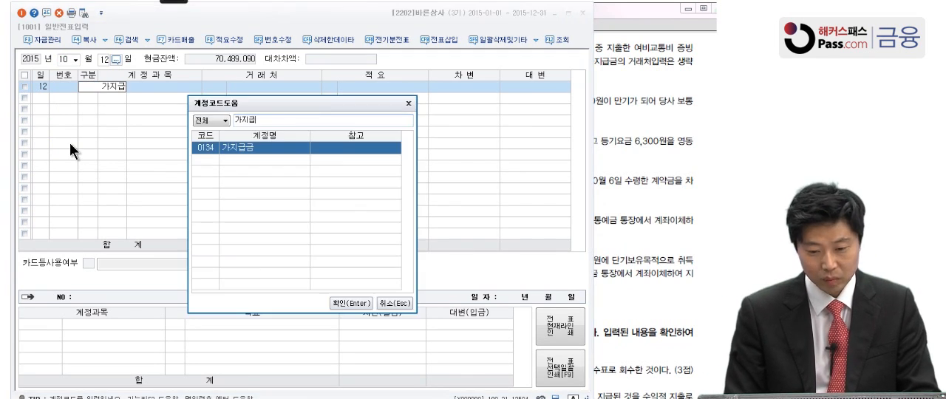
{"action": "key", "text": "Return"}
{"action": "key", "text": "Return"}
{"action": "key", "text": "Return"}
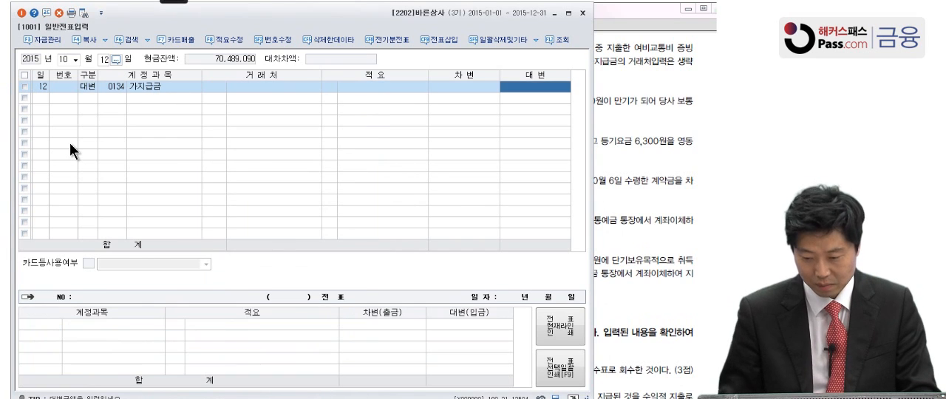
{"action": "type", "text": "4000000"}
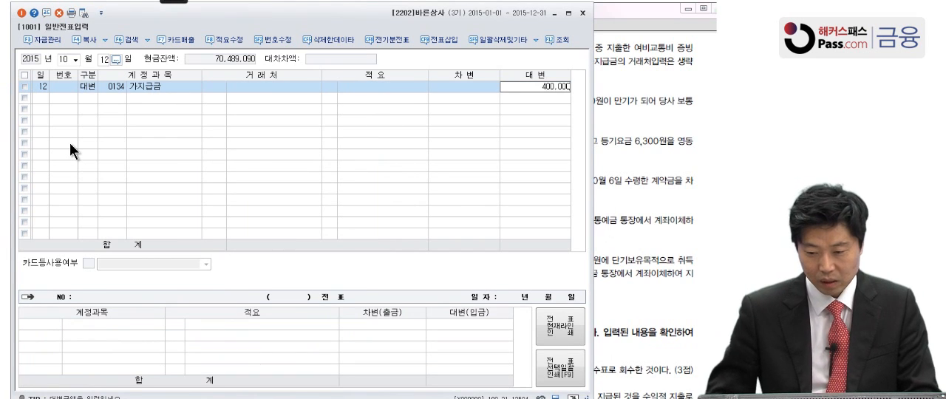
{"action": "key", "text": "Return"}
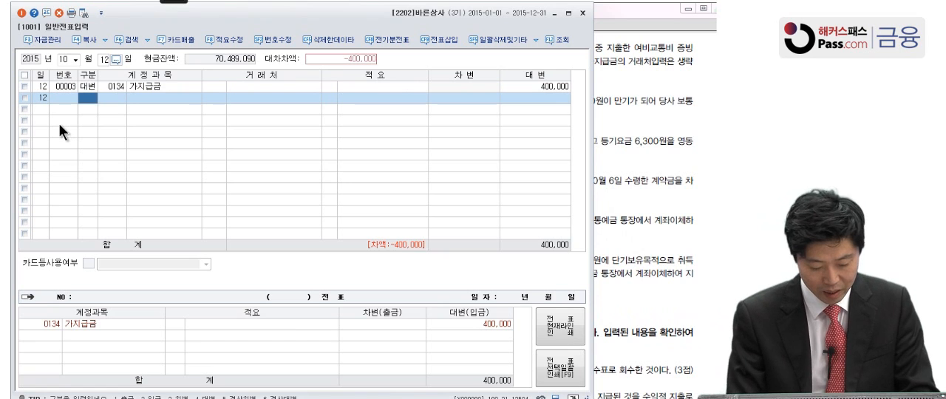
Add a debit (차변) line for the 판매관리비 account 0812 여비교통비 with the amount 350,000
{"action": "type", "text": "3"}
{"action": "key", "text": "Return"}
{"action": "type", "text": "여비"}
{"action": "key", "text": "Return"}
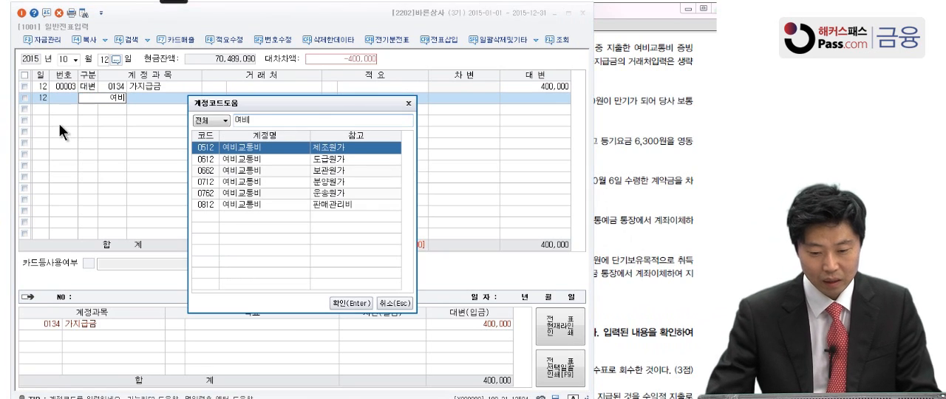
{"action": "left_click", "coordinate": [240, 203]}
{"action": "key", "text": "Return"}
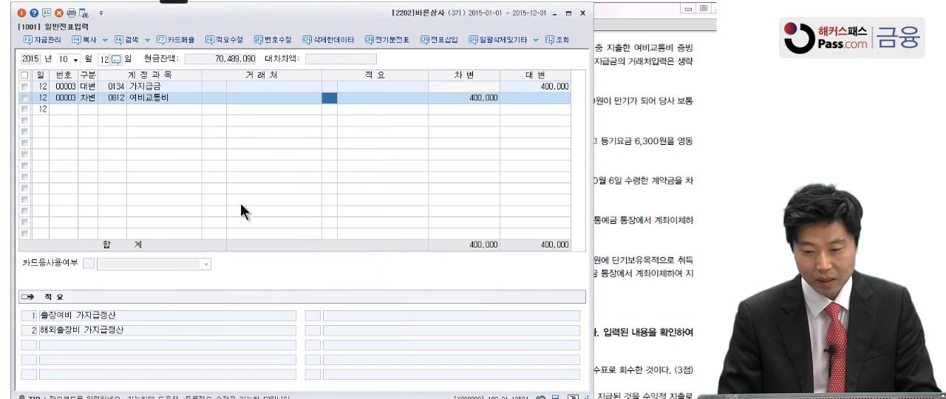
{"action": "key", "text": "Return"}
{"action": "key", "text": "Return"}
{"action": "type", "text": "350000"}
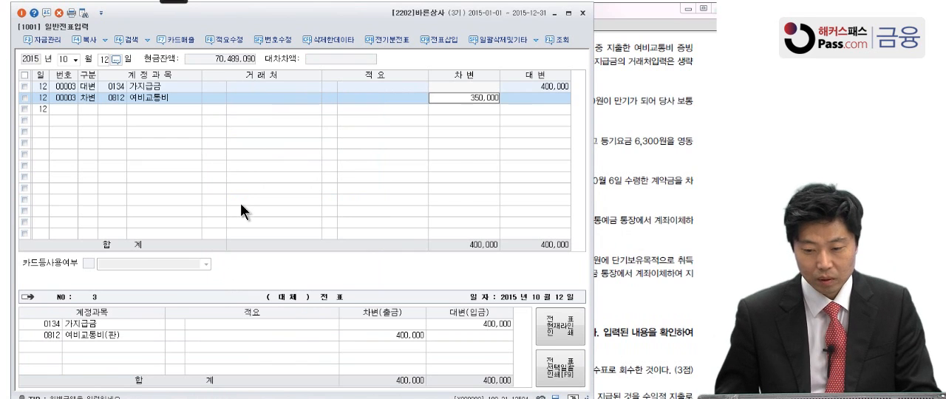
{"action": "key", "text": "Return"}
Add a debit (차변) line for 0101 현금 with the amount 50,000 to balance the 10월 12일 voucher
{"action": "type", "text": "3"}
{"action": "key", "text": "Return"}
{"action": "type", "text": "101"}
{"action": "key", "text": "Return"}
{"action": "key", "text": "Return"}
{"action": "key", "text": "Return"}
{"action": "key", "text": "Return"}
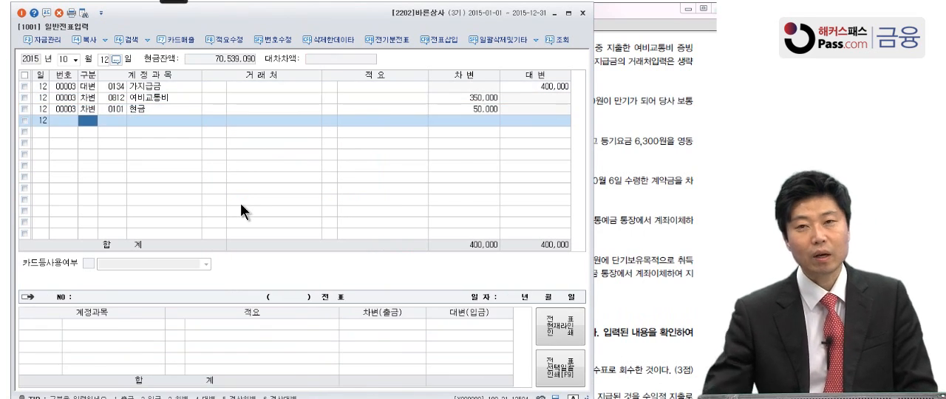
Review the 적요 and 거래처 fields of the 10월 12일 voucher lines against transaction (3) in the PDF
{"action": "left_click", "coordinate": [394, 86]}
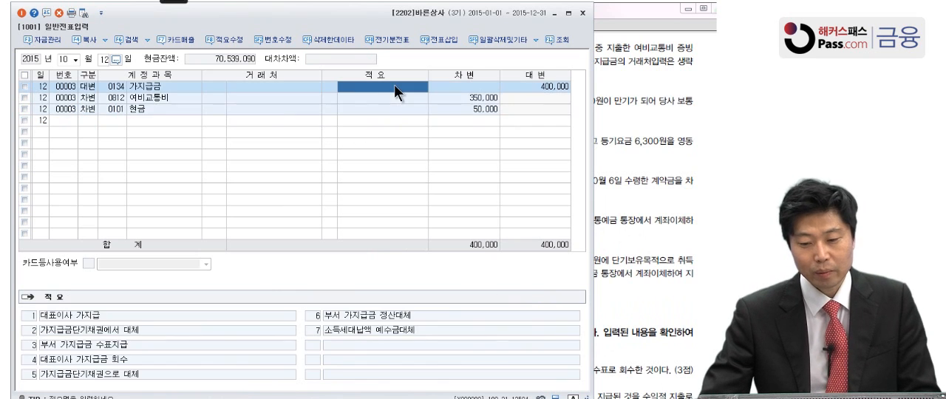
{"action": "left_click", "coordinate": [391, 96]}
{"action": "left_click", "coordinate": [612, 123]}
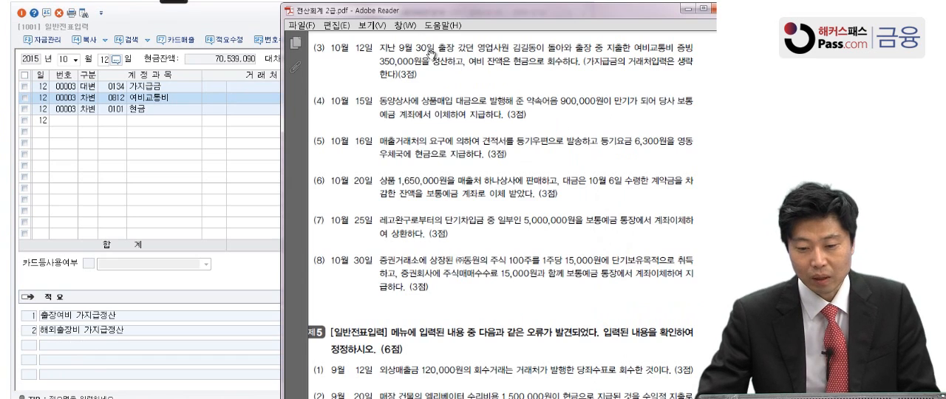
{"action": "scroll", "coordinate": [449, 139], "scroll_direction": "down", "scroll_amount": 1}
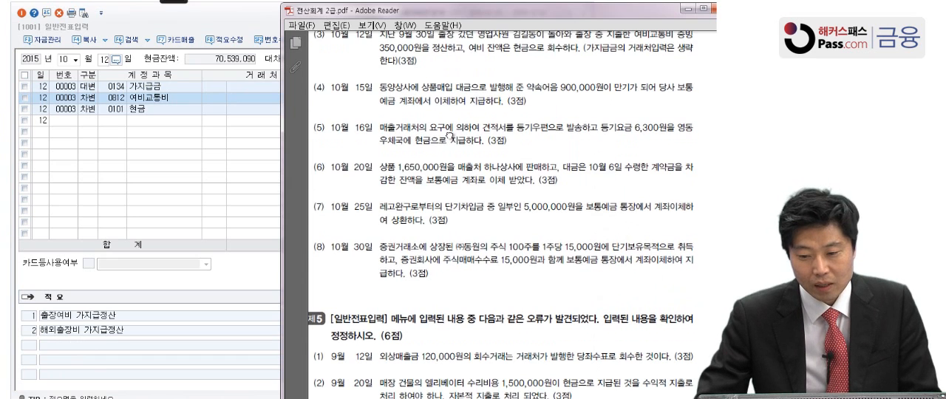
{"action": "left_click", "coordinate": [159, 145]}
{"action": "left_click", "coordinate": [263, 110]}
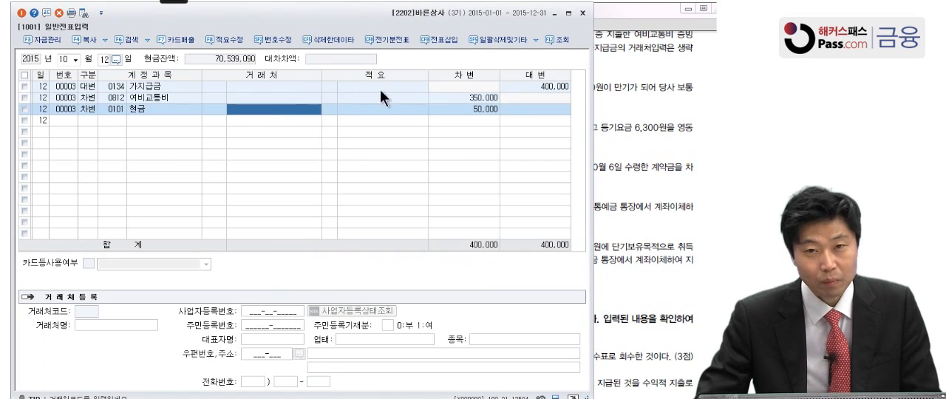
In the PDF's 10월 15일 transaction (4), underline 상품매입 대금으로 발행해, circle 약속어음 900,000원 and mark 보통예금 with the pen
{"action": "left_click", "coordinate": [646, 160]}
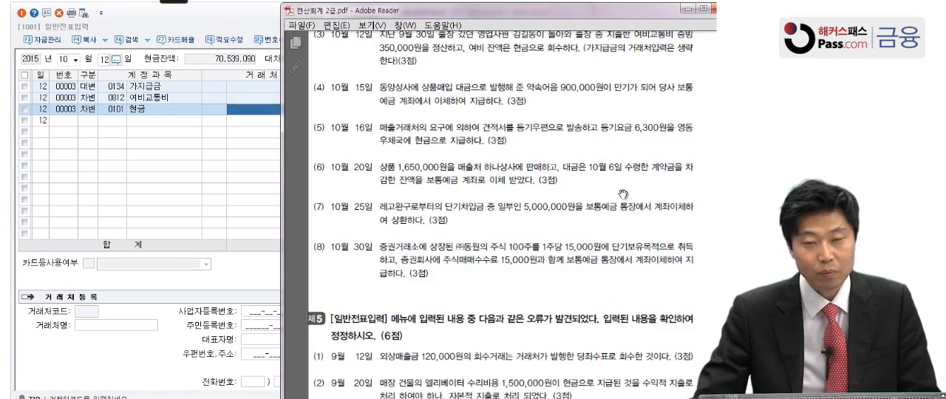
{"action": "left_click_drag", "start_coordinate": [623, 196], "coordinate": [630, 156]}
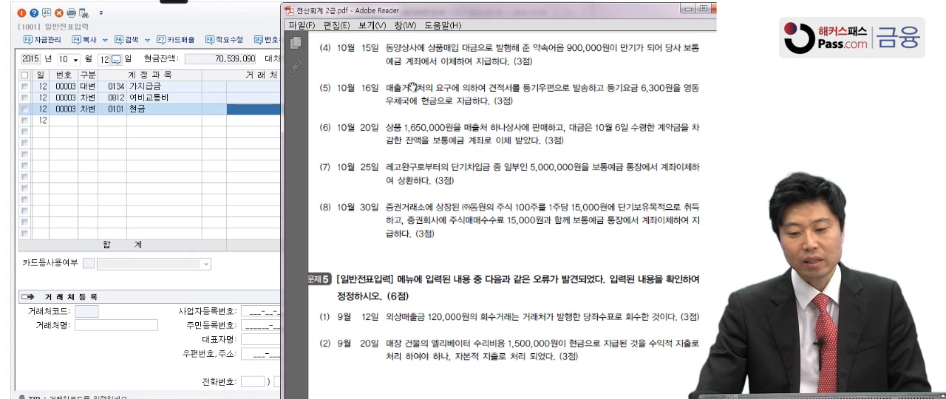
{"action": "mouse_move", "coordinate": [184, 3]}
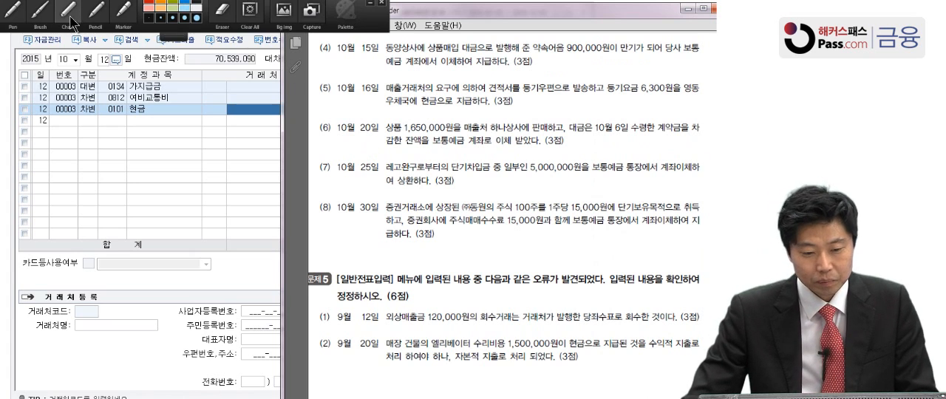
{"action": "left_click", "coordinate": [16, 21]}
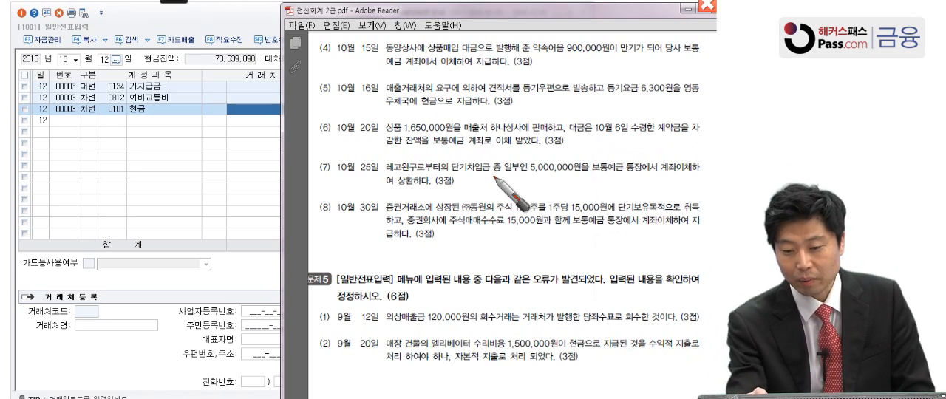
{"action": "left_click_drag", "start_coordinate": [427, 52], "coordinate": [606, 52]}
{"action": "left_click_drag", "start_coordinate": [536, 42], "coordinate": [608, 44]}
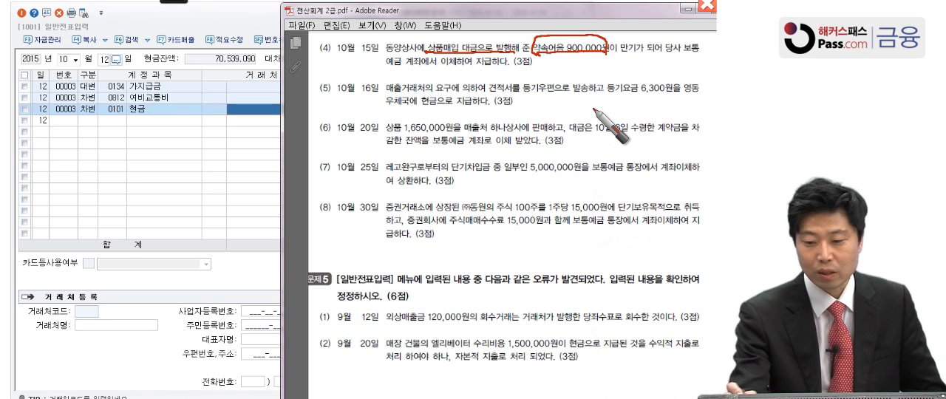
{"action": "left_click_drag", "start_coordinate": [685, 54], "coordinate": [700, 54]}
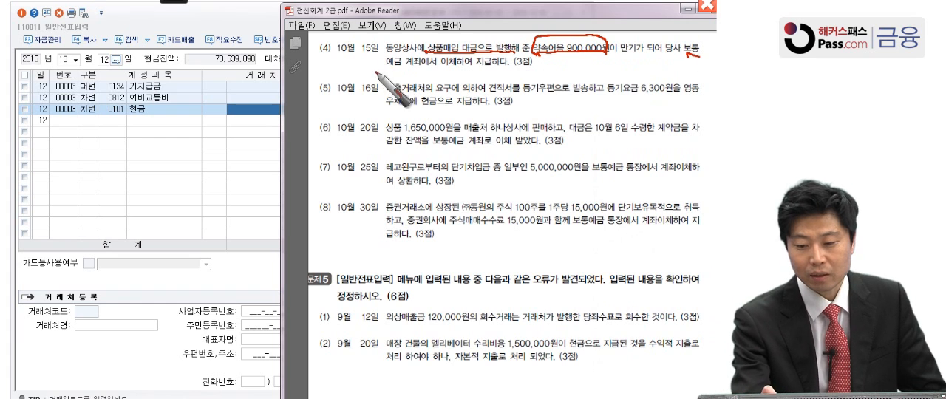
{"action": "left_click_drag", "start_coordinate": [377, 74], "coordinate": [408, 68]}
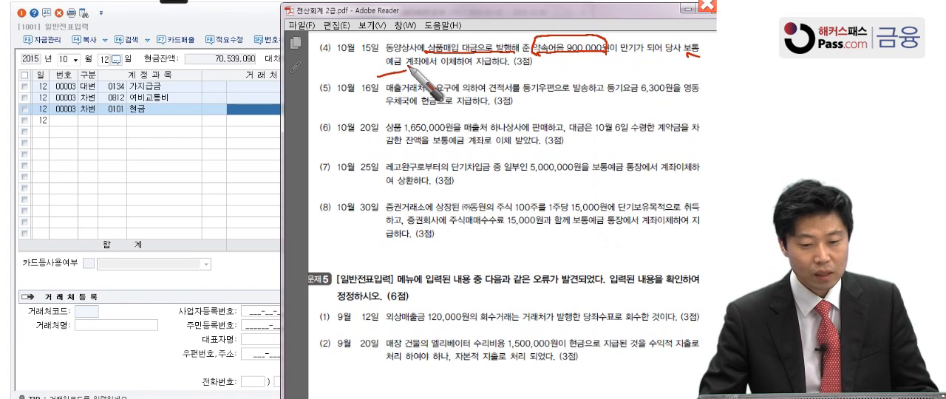
Set the voucher entry date to 10월 15일 and start a debit (차변) line with account 0252 지급어음
{"action": "left_click", "coordinate": [105, 60]}
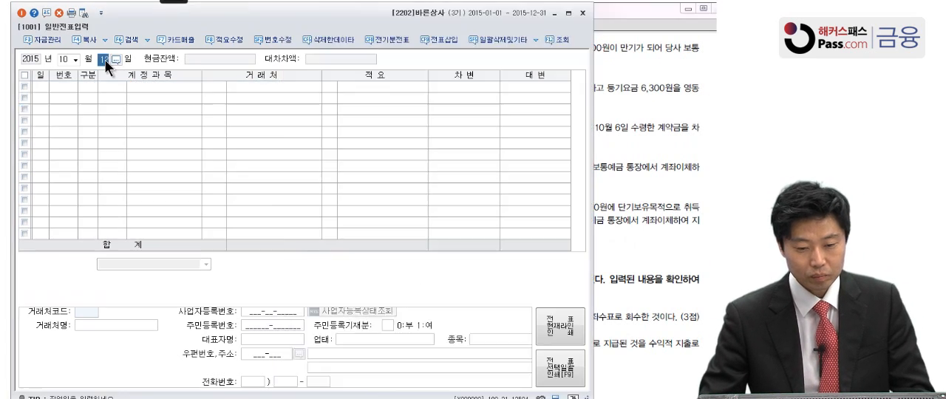
{"action": "type", "text": "15"}
{"action": "key", "text": "Return"}
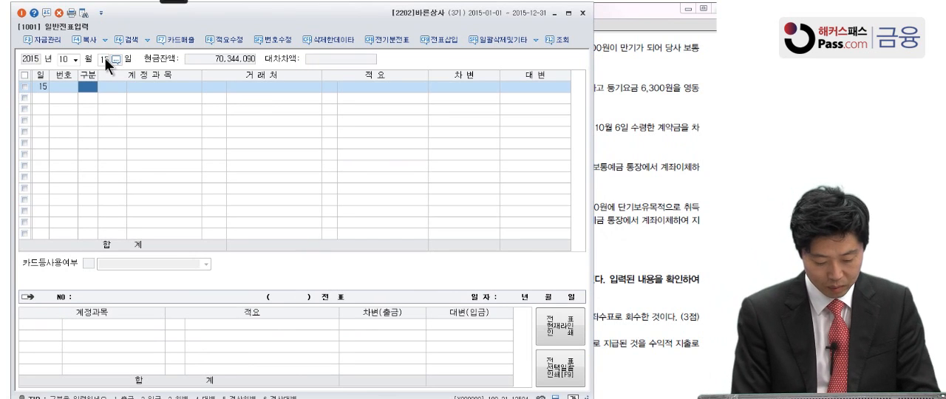
{"action": "type", "text": "3지급"}
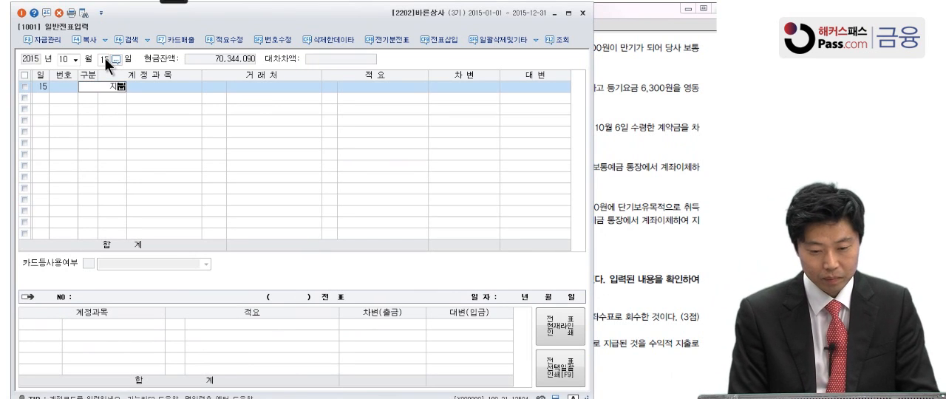
{"action": "key", "text": "Return"}
{"action": "left_click", "coordinate": [109, 85]}
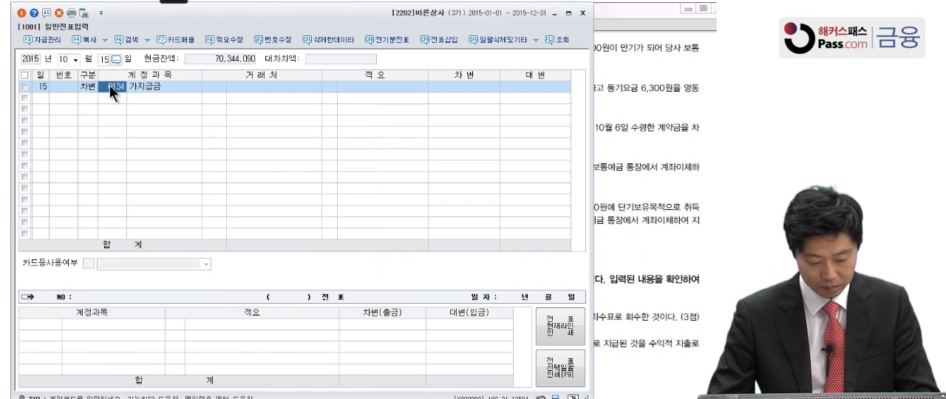
{"action": "key", "text": "F2"}
{"action": "type", "text": "지급"}
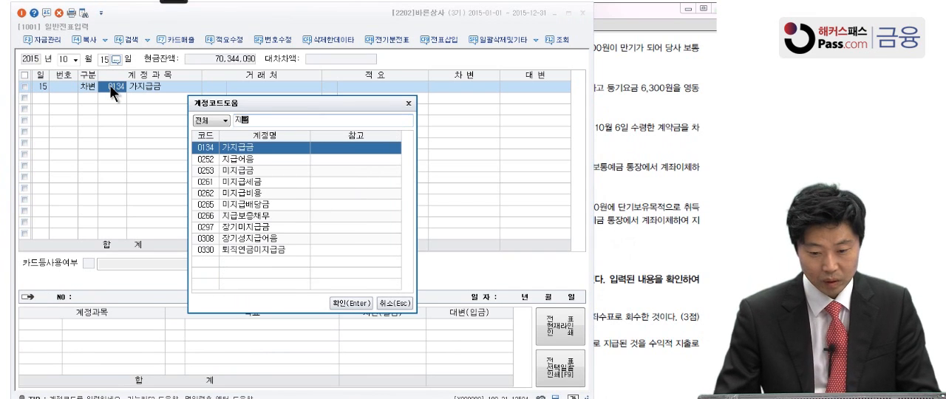
{"action": "left_click", "coordinate": [260, 163]}
{"action": "key", "text": "Return"}
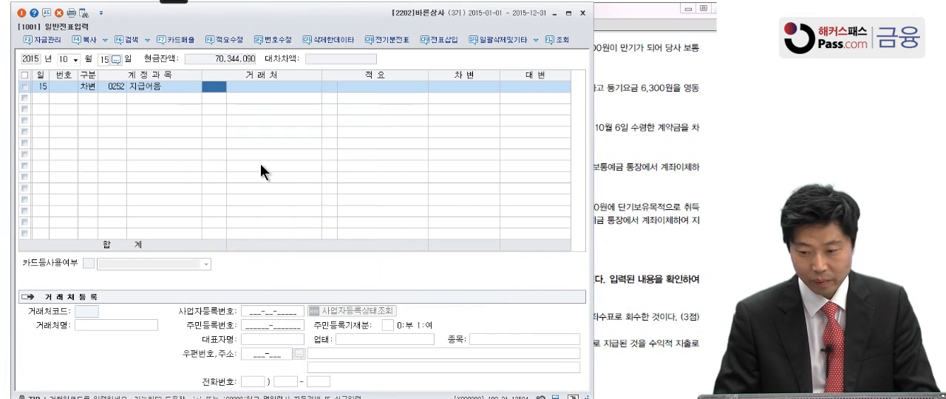
Assign 거래처 02010 동양상사 and the debit amount 900,000 to the 지급어음 line, as given in transaction (4)
{"action": "key", "text": "alt+Tab"}
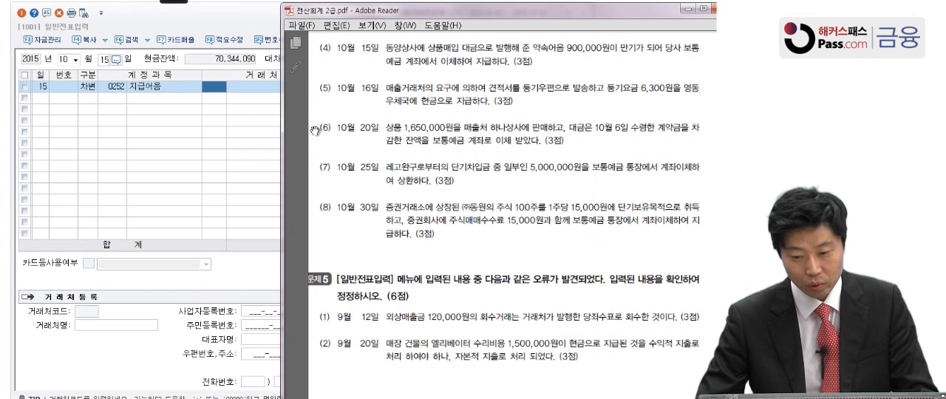
{"action": "key", "text": "alt+Tab"}
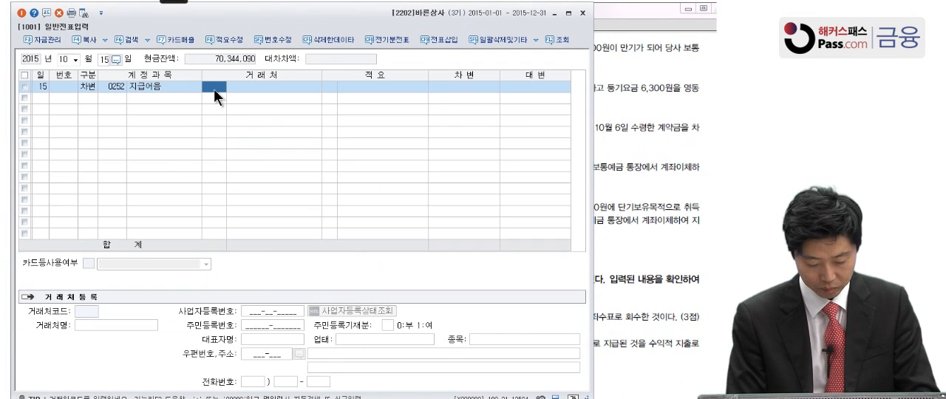
{"action": "type", "text": "동양"}
{"action": "key", "text": "Return"}
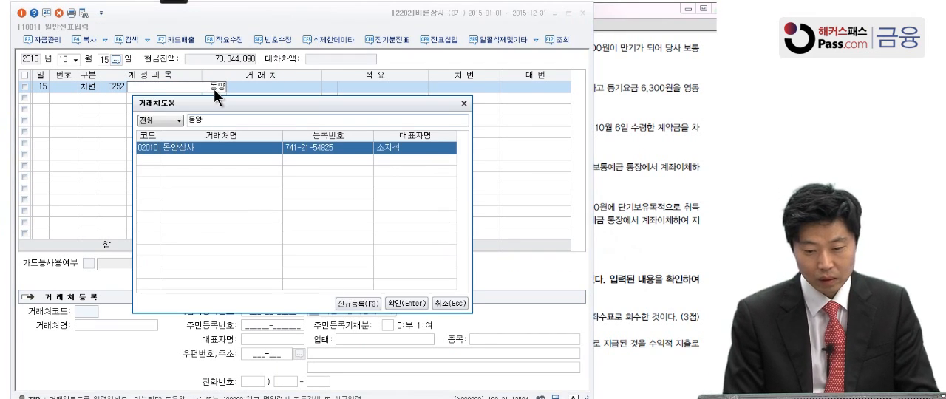
{"action": "key", "text": "Return"}
{"action": "key", "text": "Return"}
{"action": "left_click", "coordinate": [637, 130]}
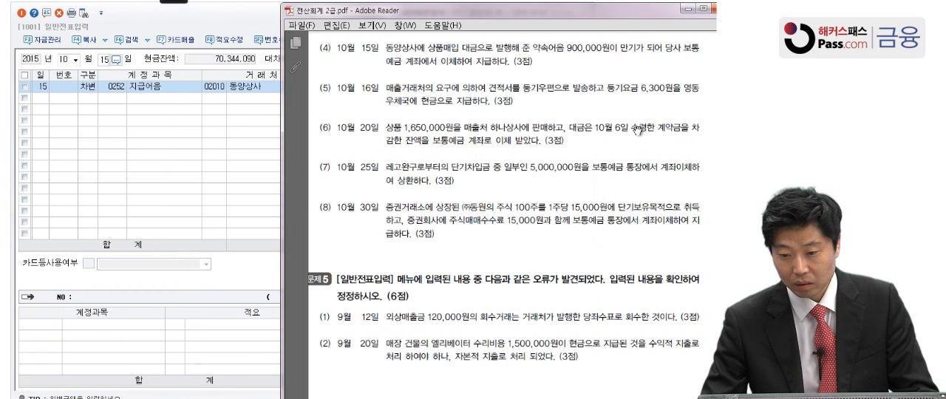
{"action": "left_click", "coordinate": [268, 167]}
{"action": "left_click", "coordinate": [444, 89]}
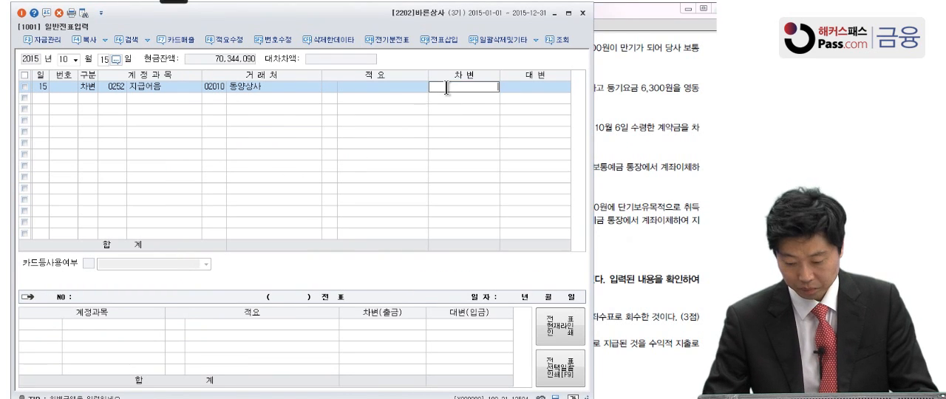
{"action": "type", "text": "900000"}
{"action": "key", "text": "Return"}
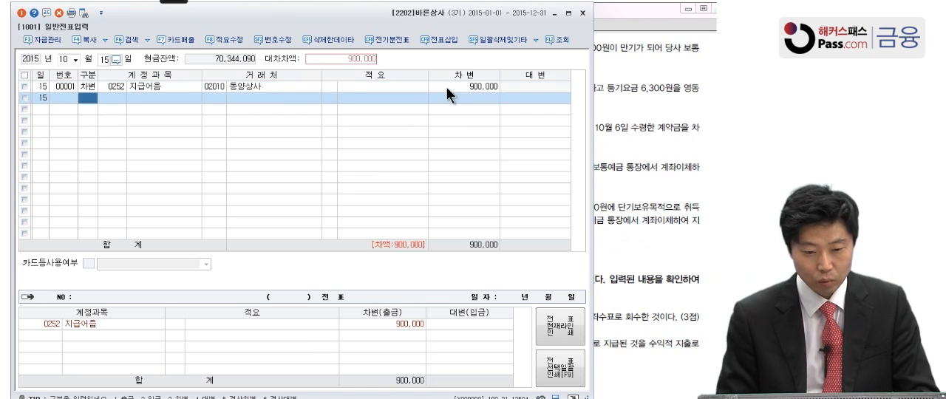
Add a credit (대변) line for 0103 보통예금 with the amount 900,000 and clear its 거래처 name
{"action": "type", "text": "4"}
{"action": "key", "text": "Return"}
{"action": "type", "text": "103"}
{"action": "key", "text": "Return"}
{"action": "key", "text": "Return"}
{"action": "key", "text": "Return"}
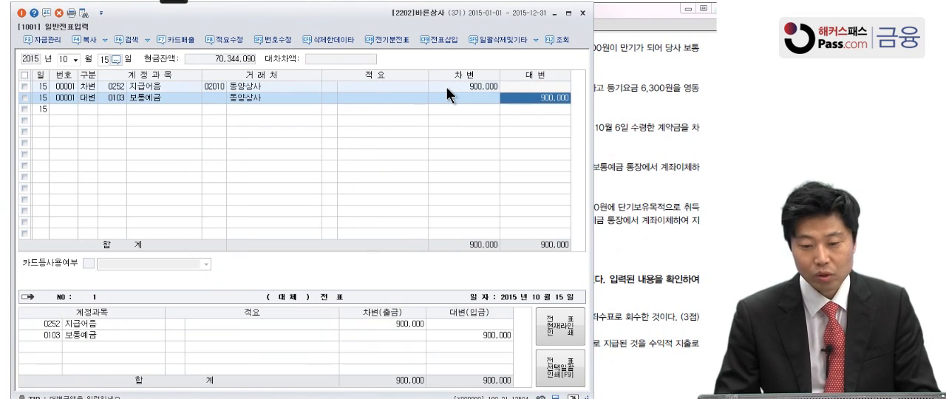
{"action": "left_click", "coordinate": [300, 98]}
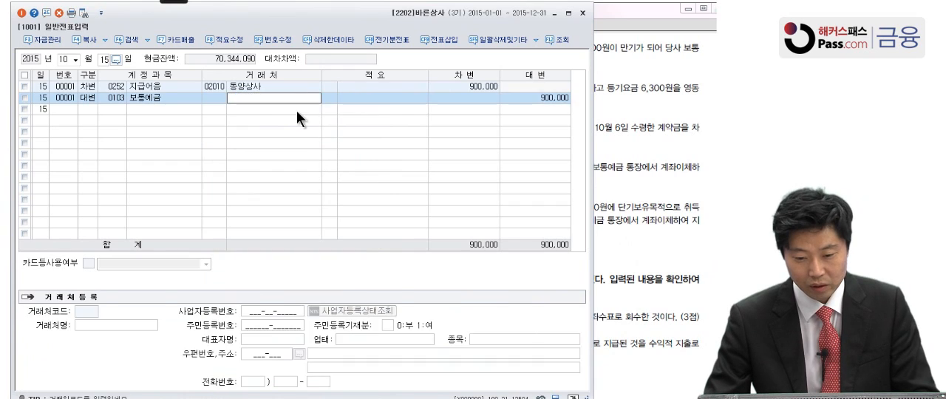
{"action": "key", "text": "Return"}
Switch to the problem PDF in Adobe Reader and read the 10월 16일 transaction (5)
{"action": "left_click", "coordinate": [667, 130]}
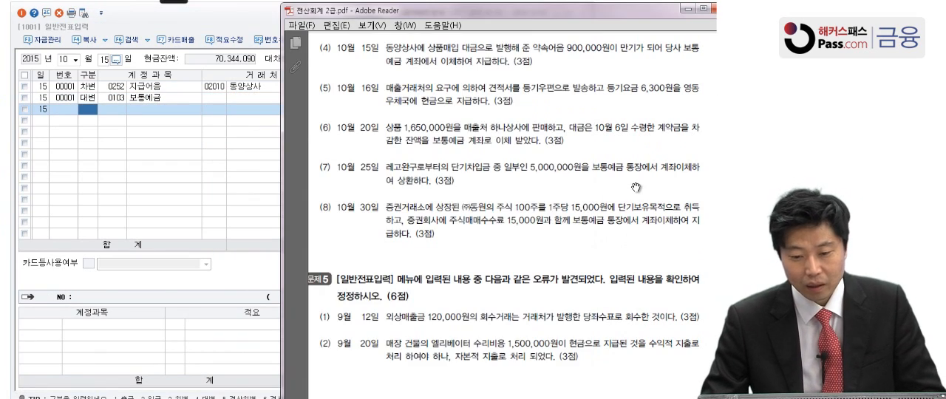
{"action": "scroll", "coordinate": [636, 163], "scroll_direction": "down", "scroll_amount": 3}
{"action": "scroll", "coordinate": [635, 143], "scroll_direction": "up", "scroll_amount": 1}
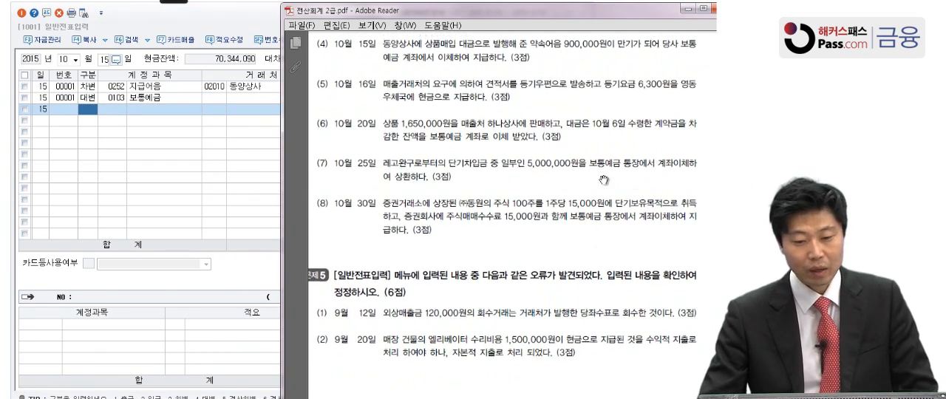